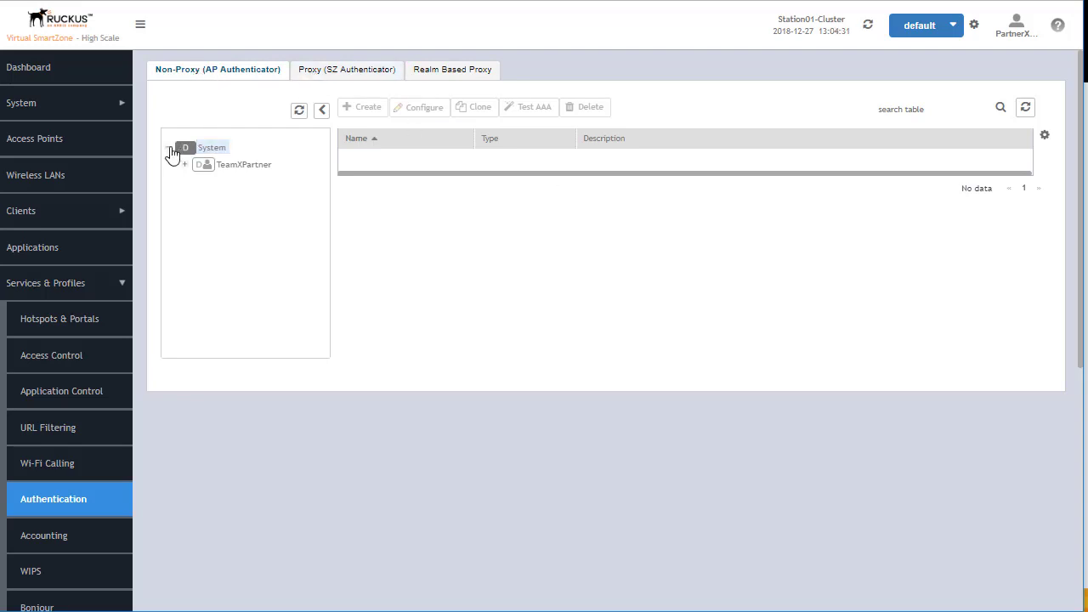
left_click(168, 147)
left_click(208, 150)
left_click(167, 147)
left_click(184, 164)
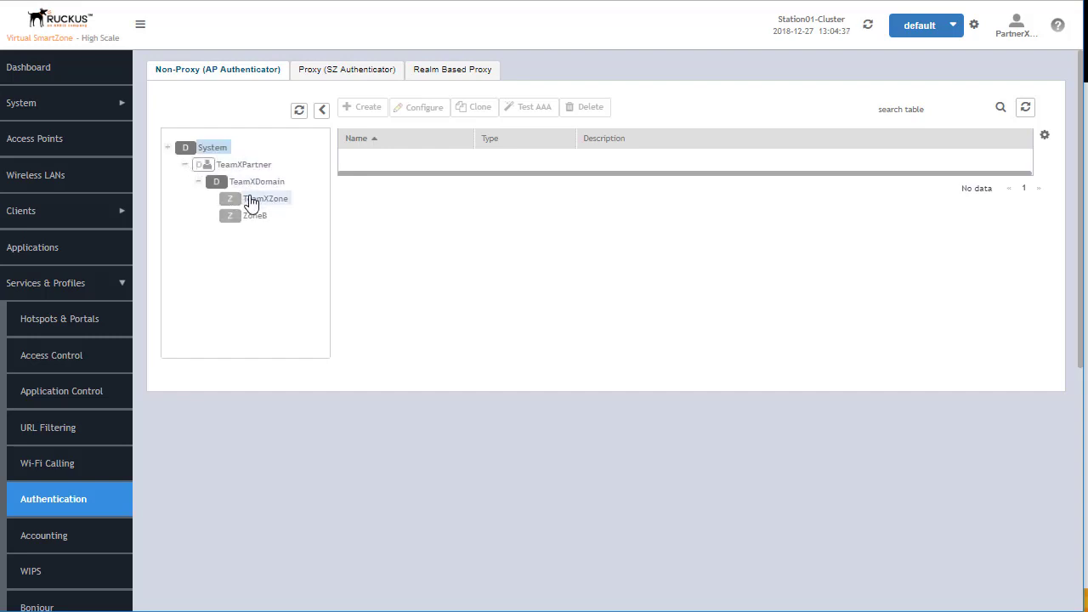
left_click(251, 186)
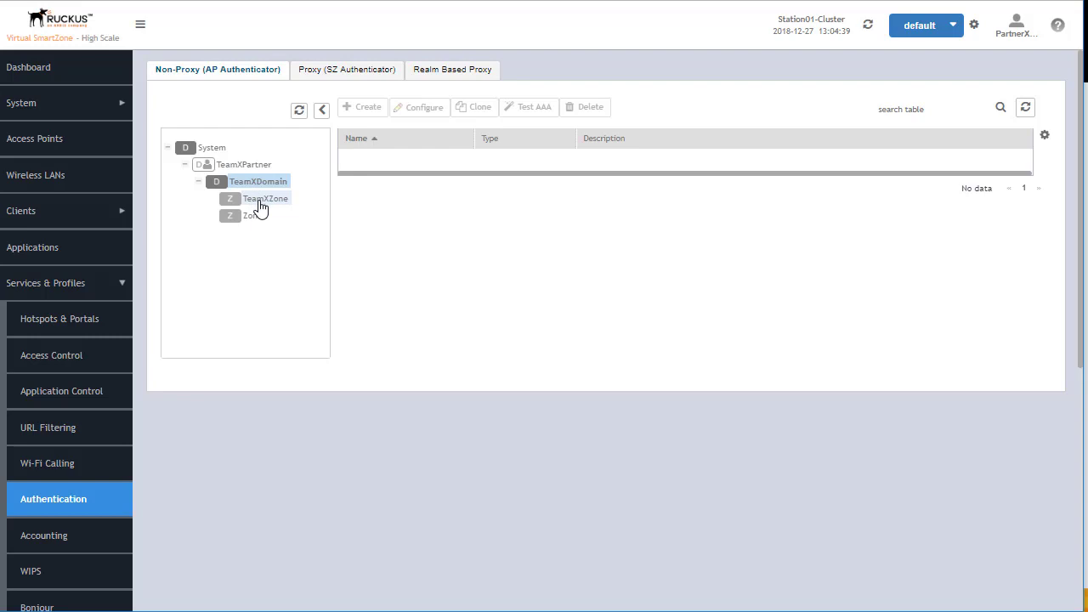
left_click(260, 200)
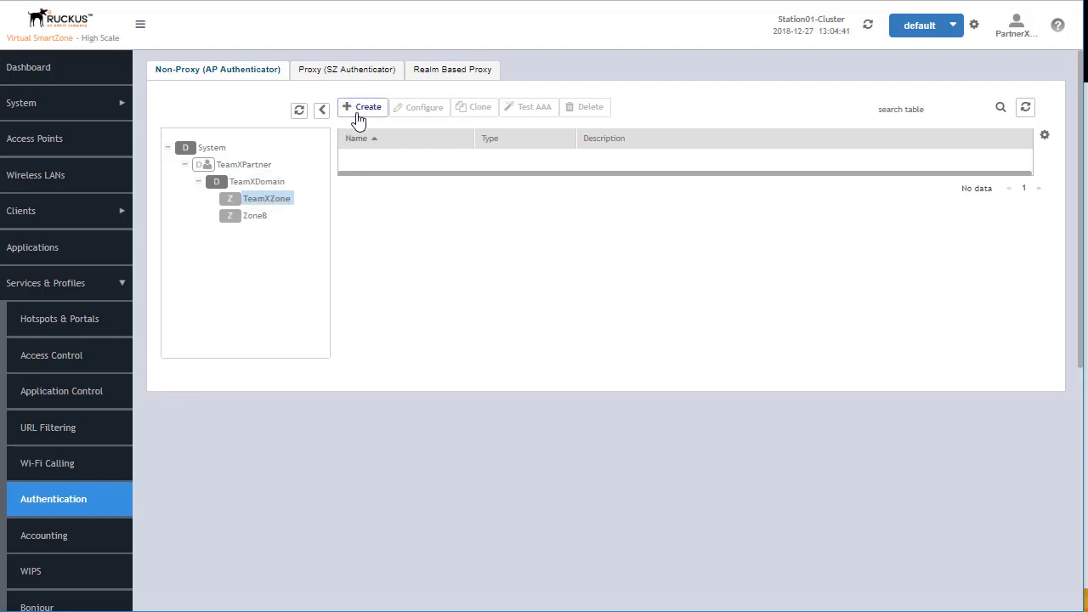
left_click(346, 74)
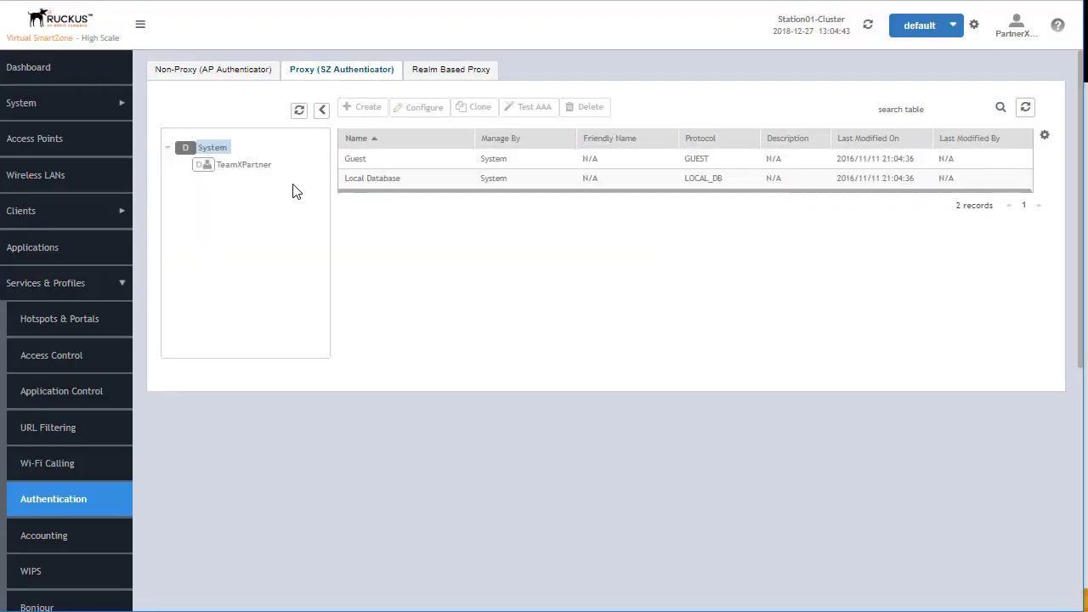
left_click(237, 170)
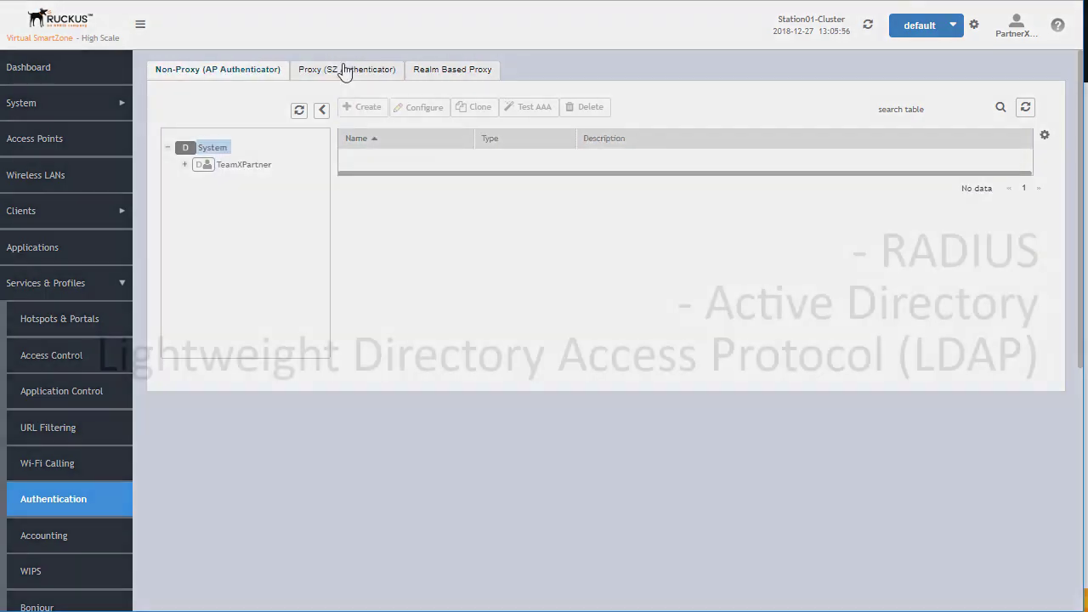
left_click(343, 73)
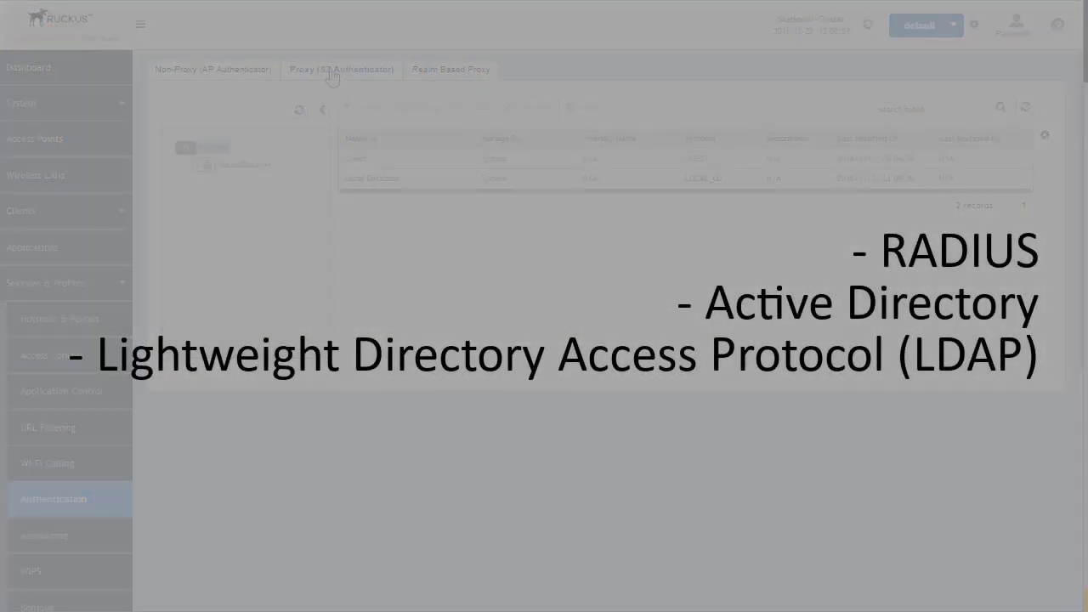
On the Non-Proxy list, expand System > TeamXPartner > TeamXDomain and select the TeamXZone zone
left_click(255, 79)
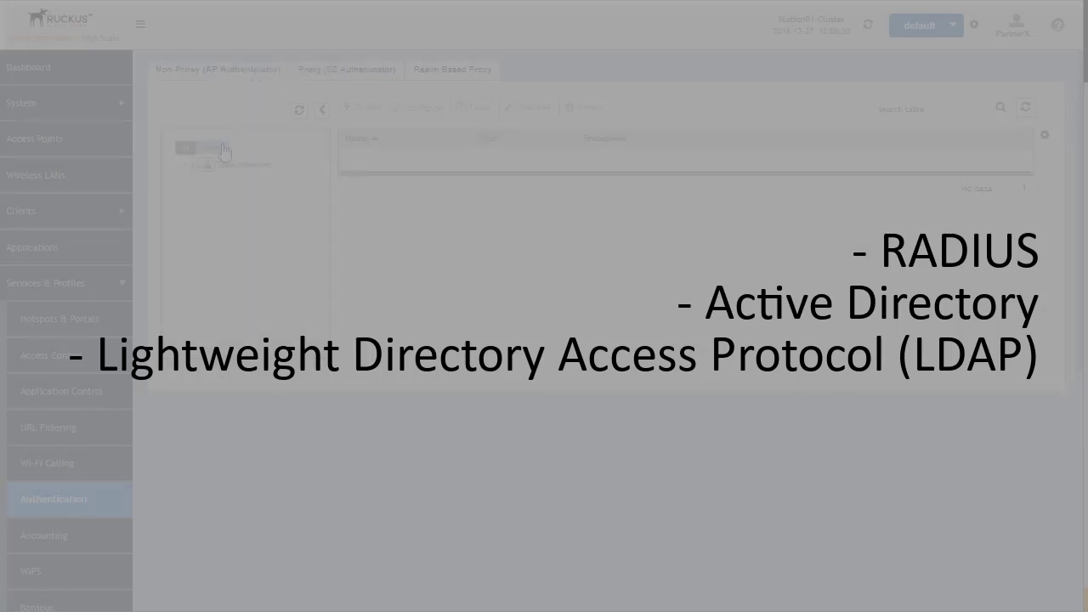
left_click(200, 184)
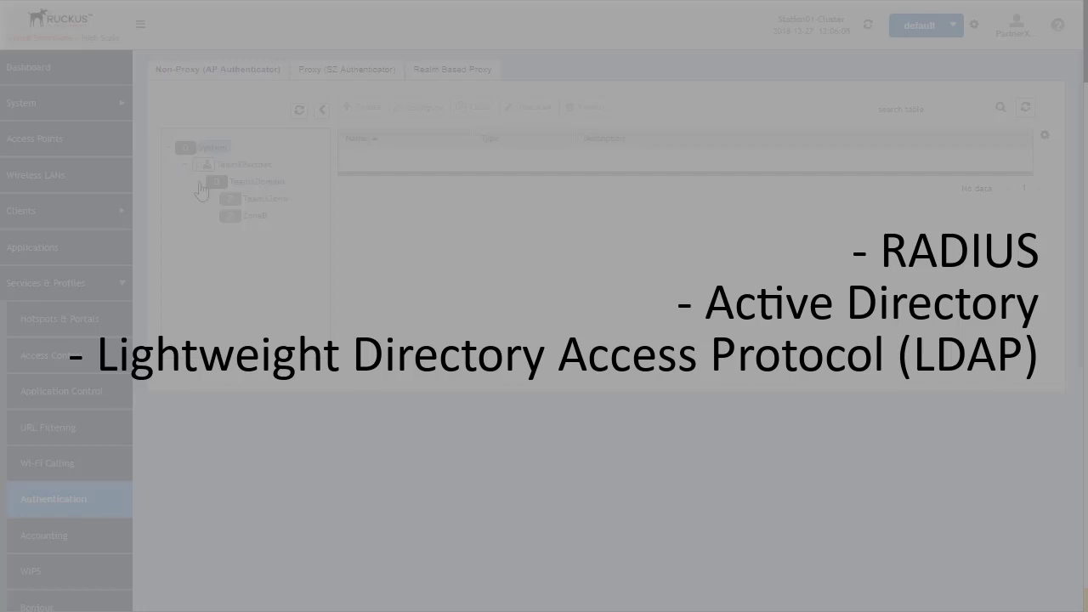
left_click(255, 200)
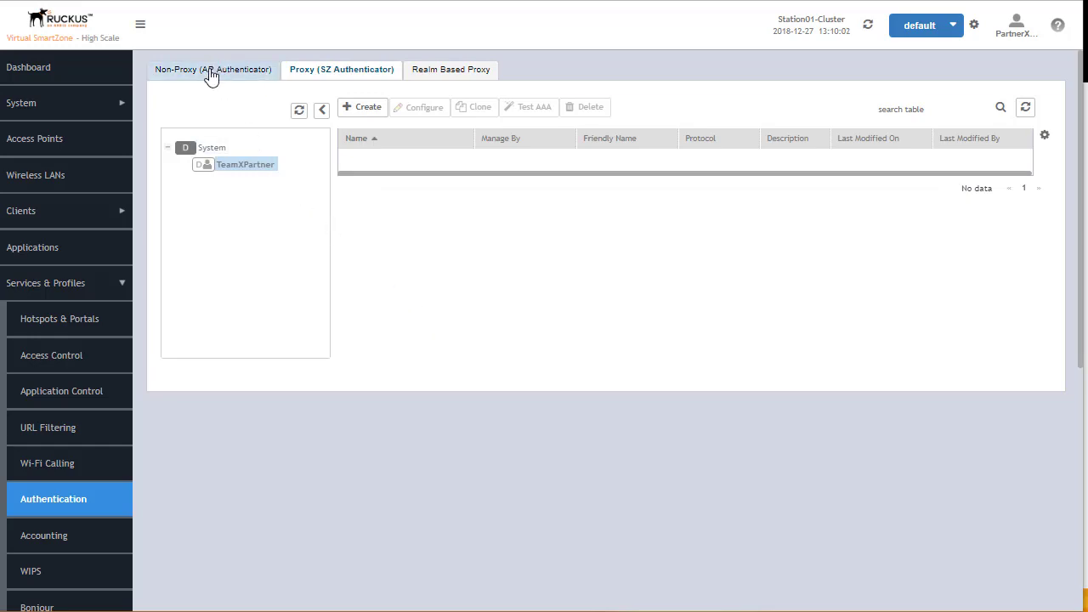
left_click(211, 71)
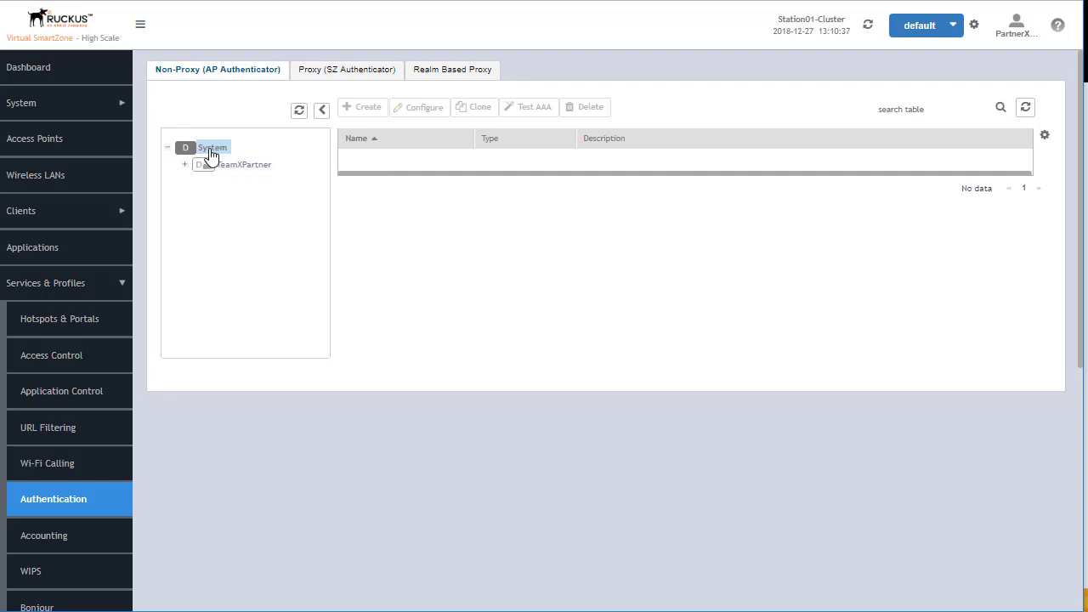
left_click(185, 164)
left_click(198, 182)
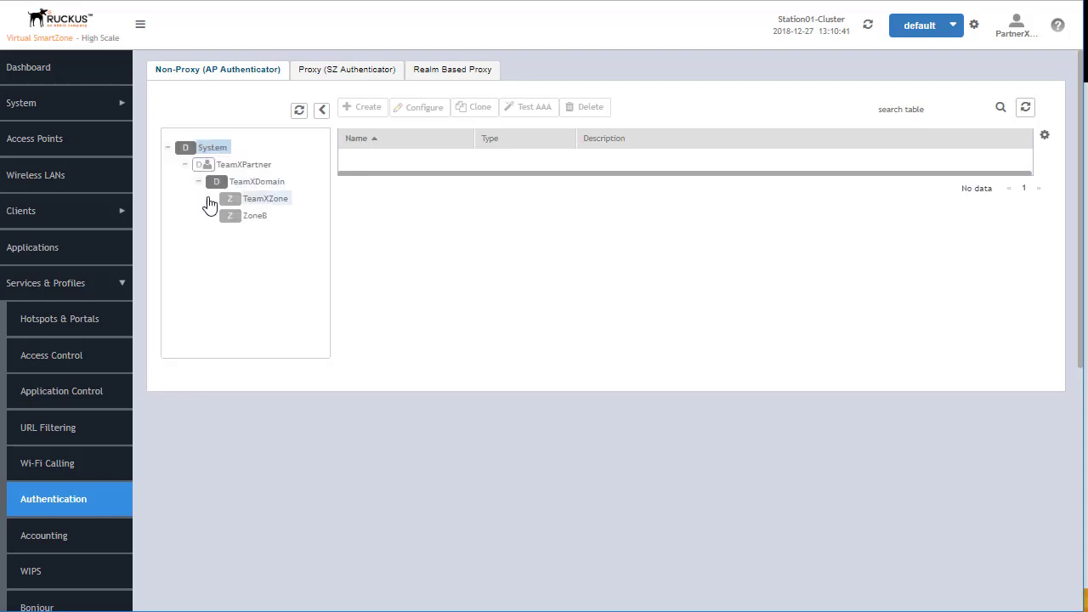
left_click(260, 204)
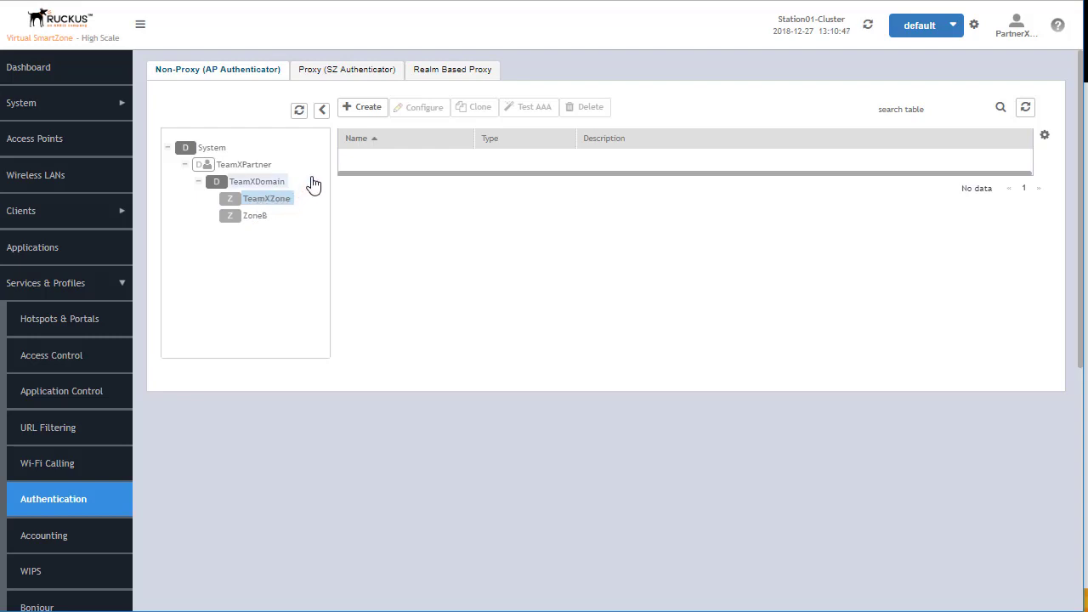
Start a new AAA server for TeamXZone, with RADIUS type and port 1812 preset
left_click(361, 108)
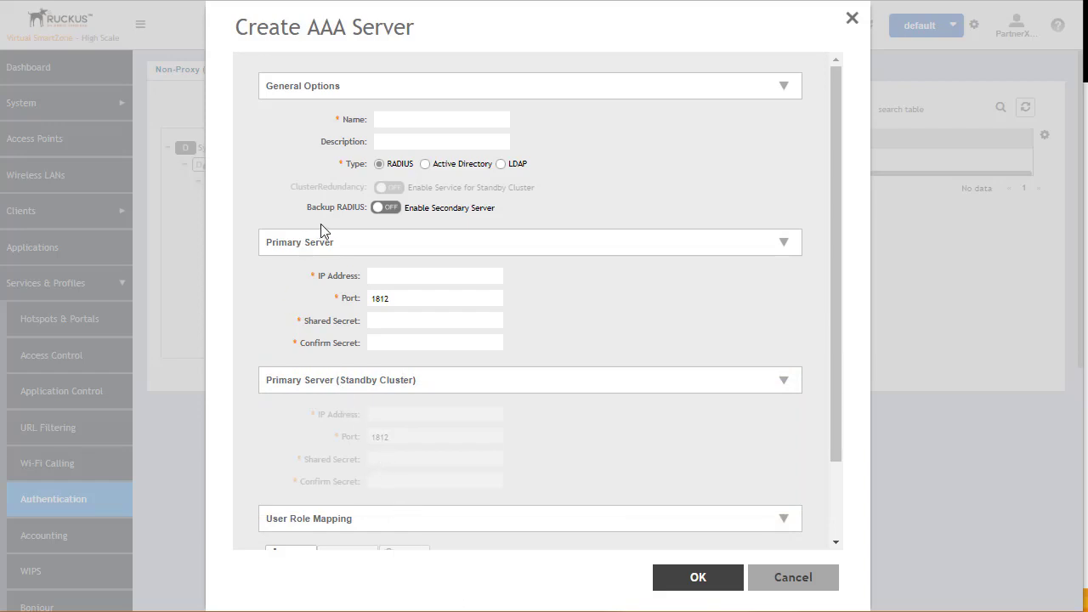
Turn Backup RADIUS on and scroll down to the new Secondary Server section at port 1812
left_click(386, 208)
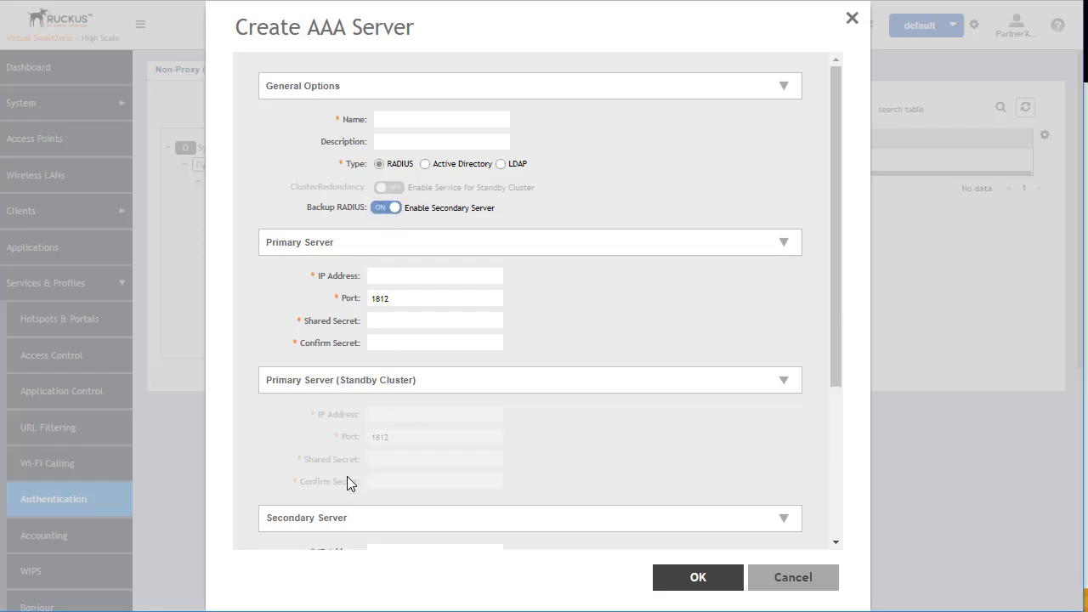
scroll(340, 514, "down", 2)
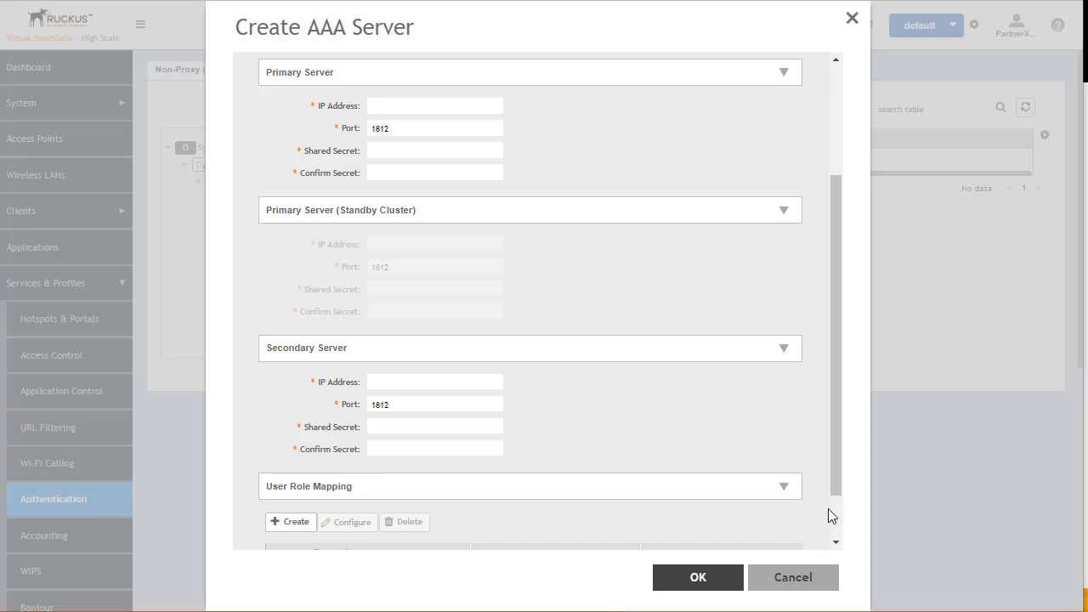
left_click_drag(836, 487, 837, 359)
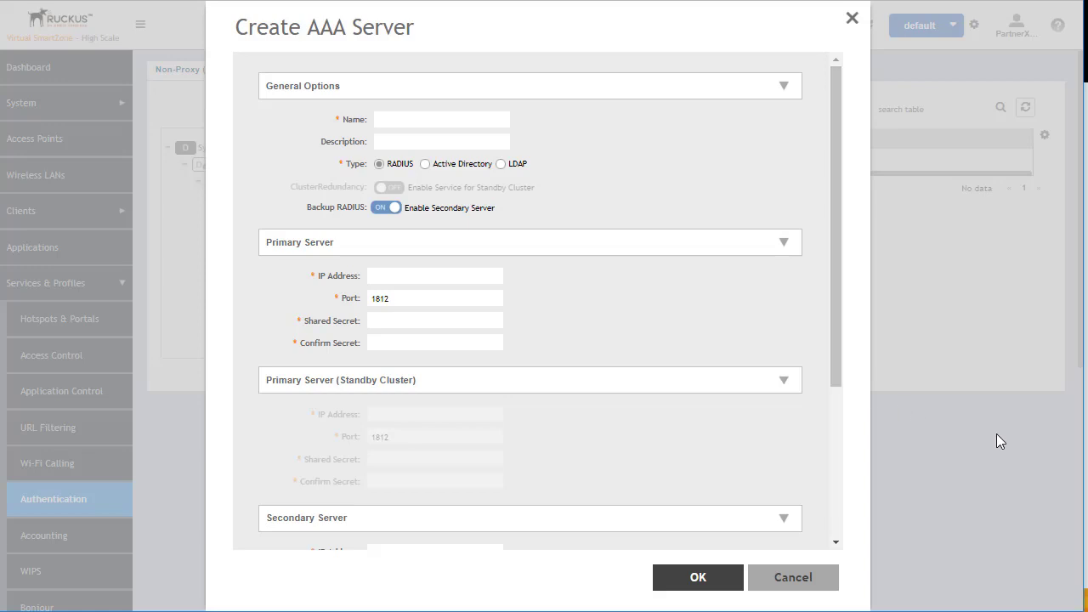
Change the new server's type to Active Directory, with port 389 and Windows Domain Name
left_click(426, 164)
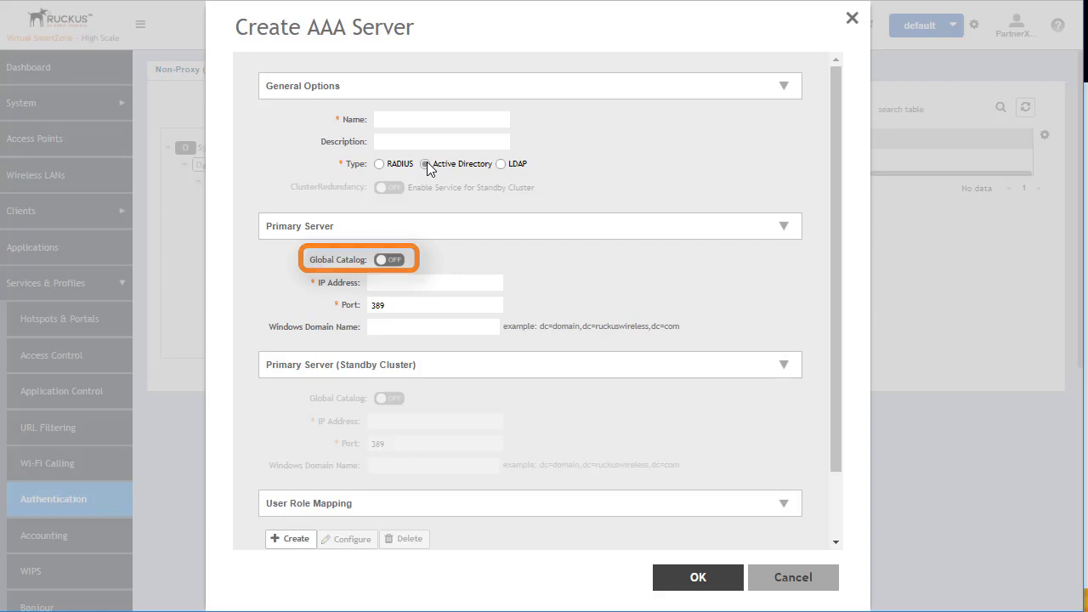
Change the new server's type to LDAP
left_click(501, 165)
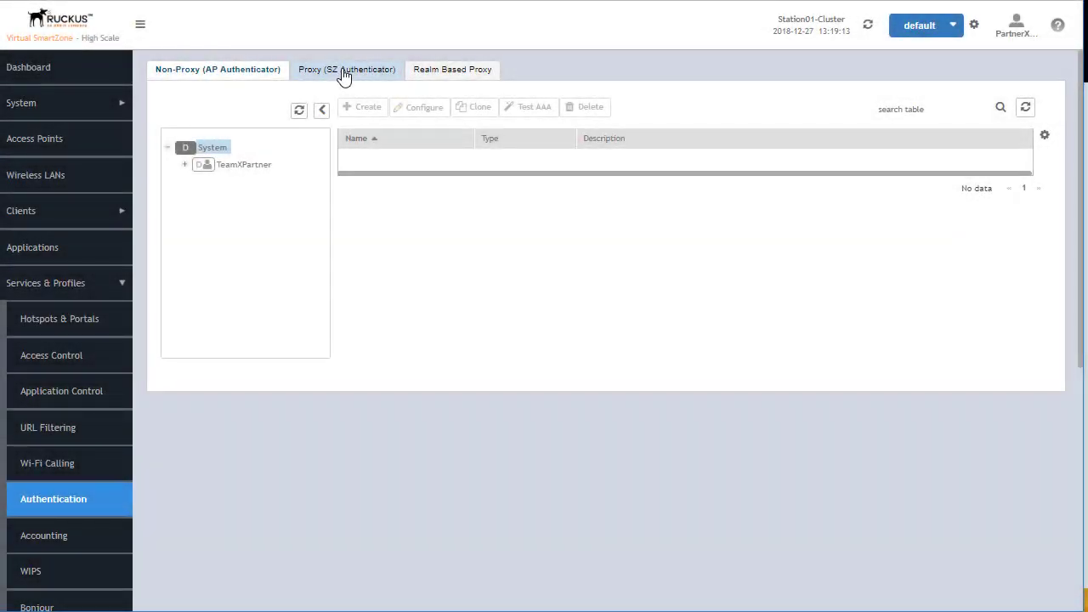
Show the Proxy (SZ Authenticator) list with the Guest and Local Database servers
left_click(344, 75)
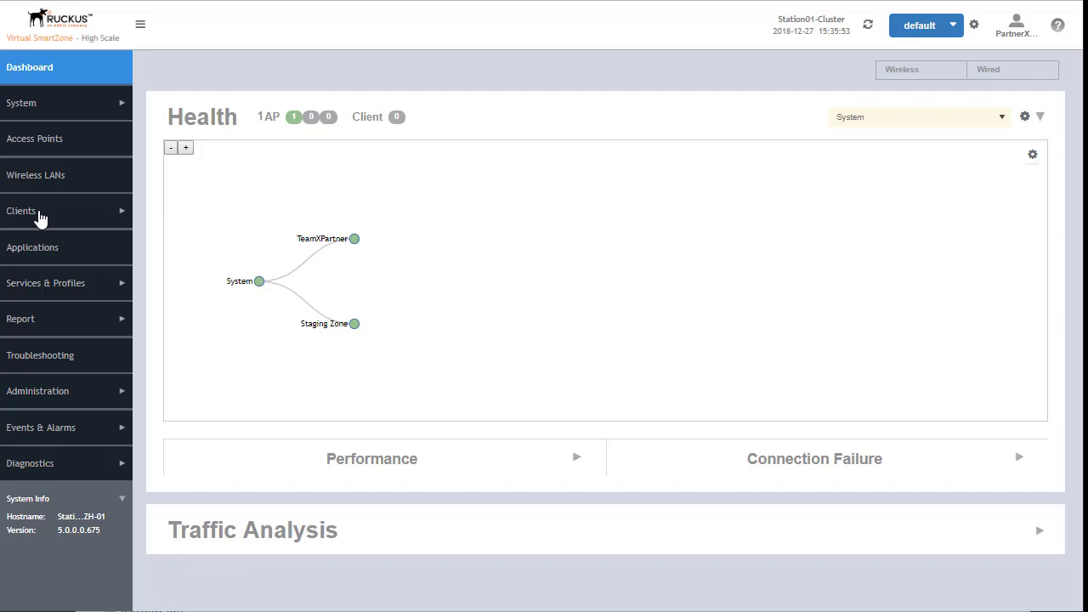
Go to Clients > Users & Roles and view the Local Users tab, empty for System
left_click(39, 214)
left_click(39, 245)
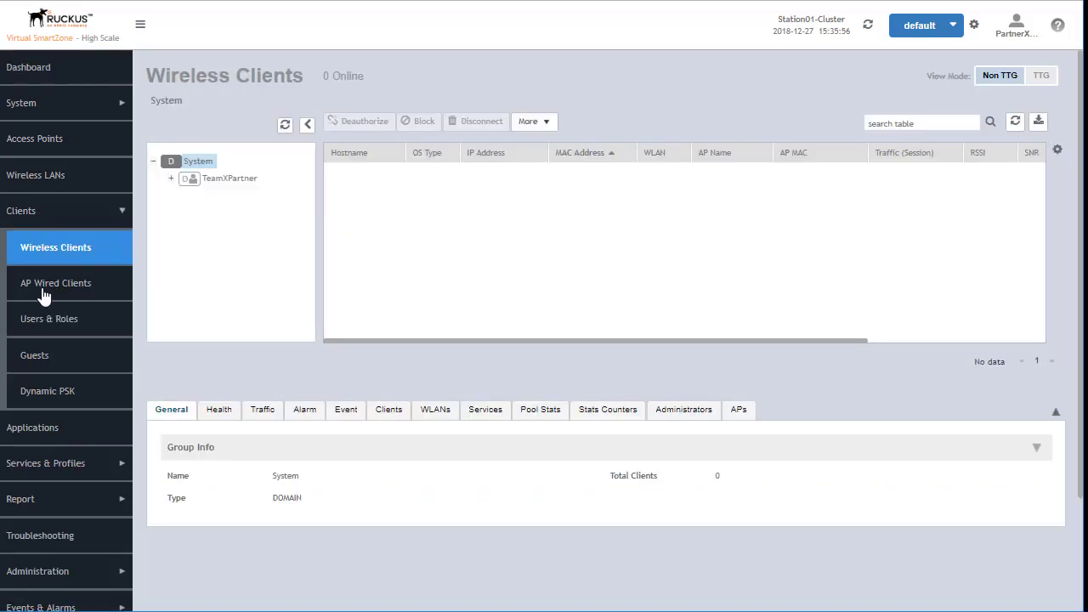
left_click(70, 307)
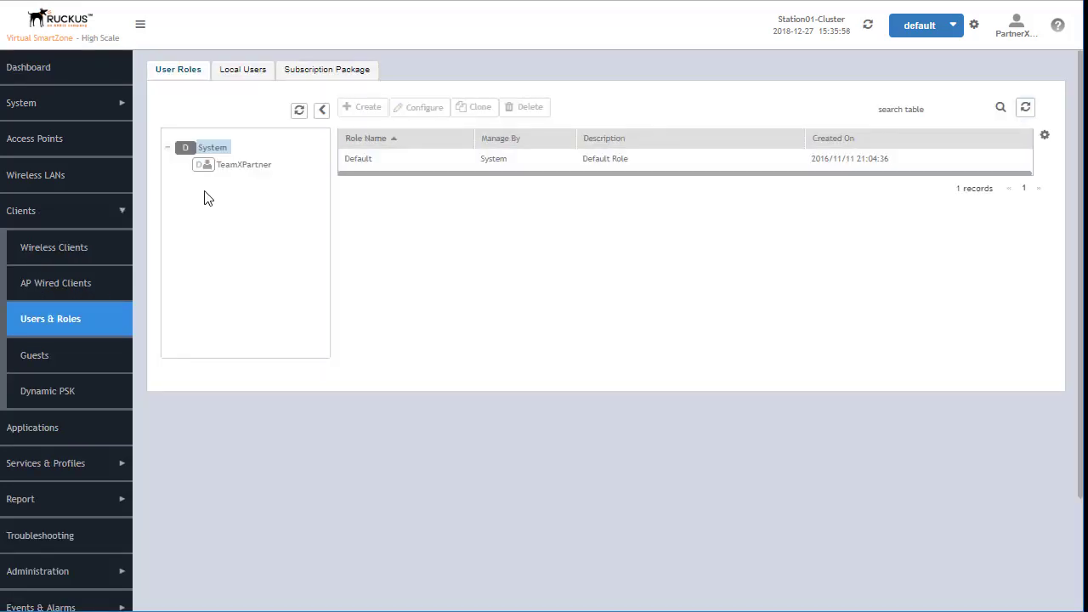
left_click(257, 79)
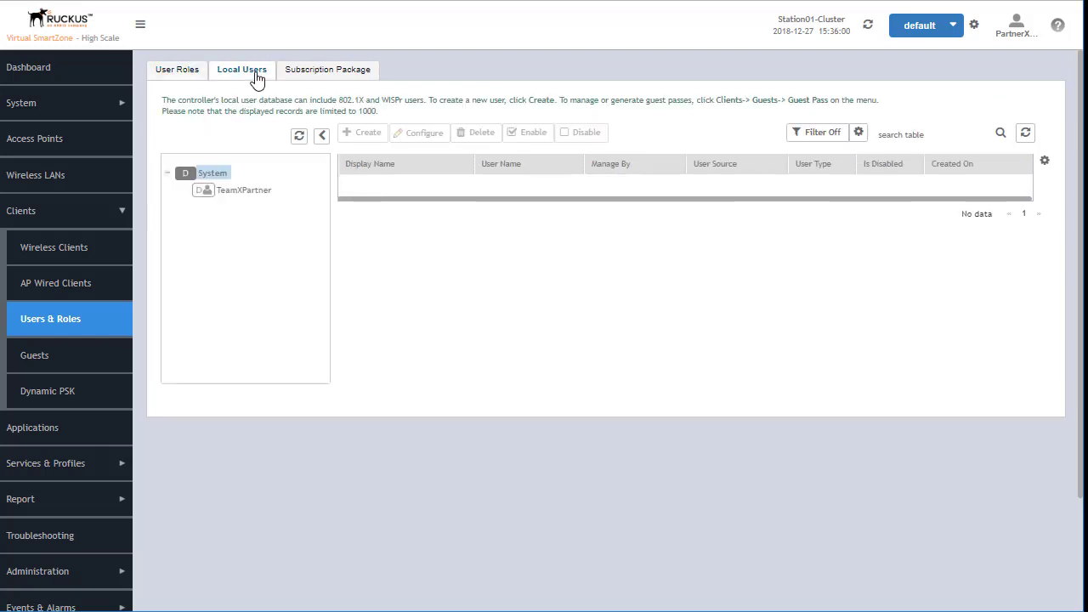
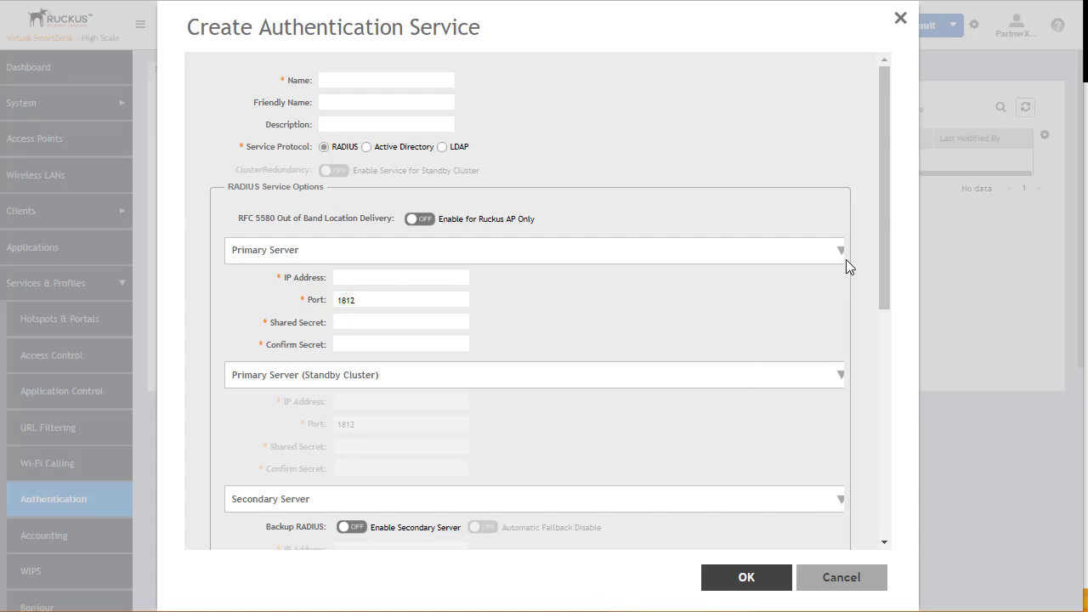
Enable the backup RADIUS server on port 1812 and set the service protocol to Active Directory
left_click_drag(882, 247, 870, 425)
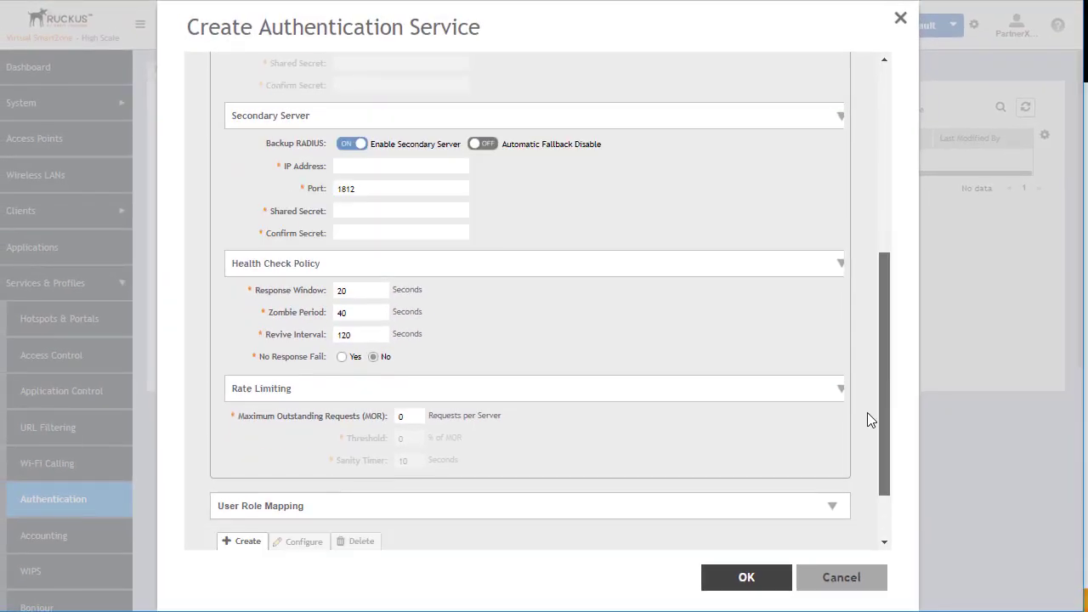
scroll(867, 412, "up", 3)
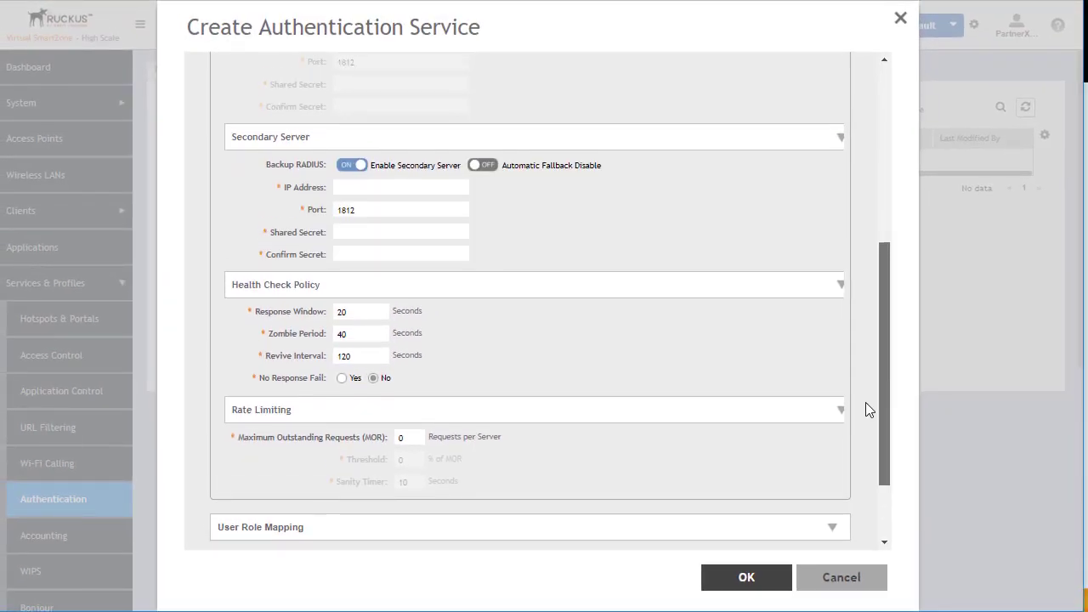
scroll(861, 330, "up", 4)
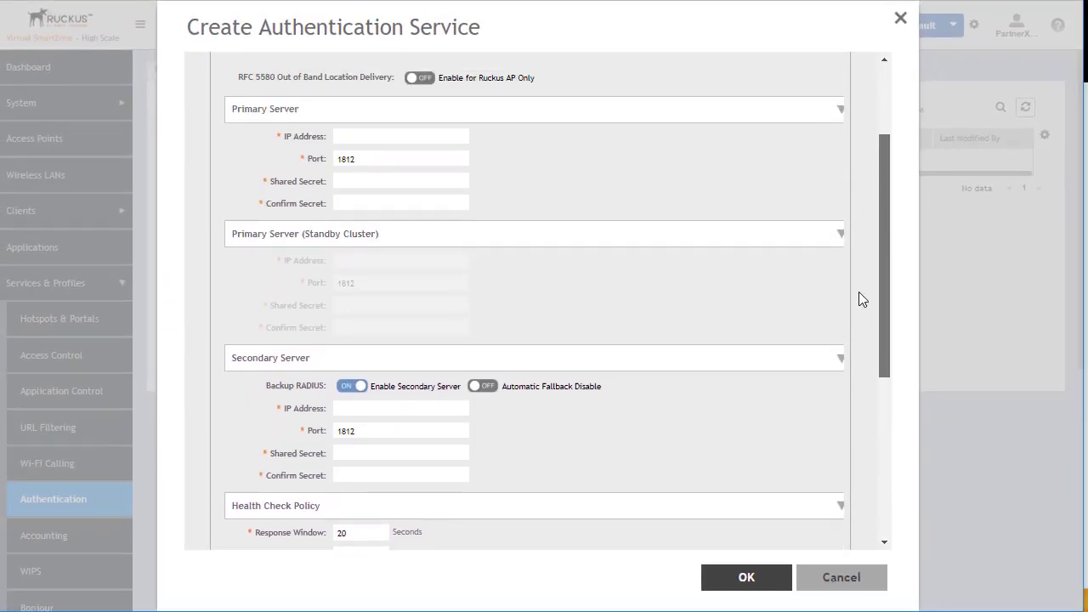
scroll(849, 239, "up", 1)
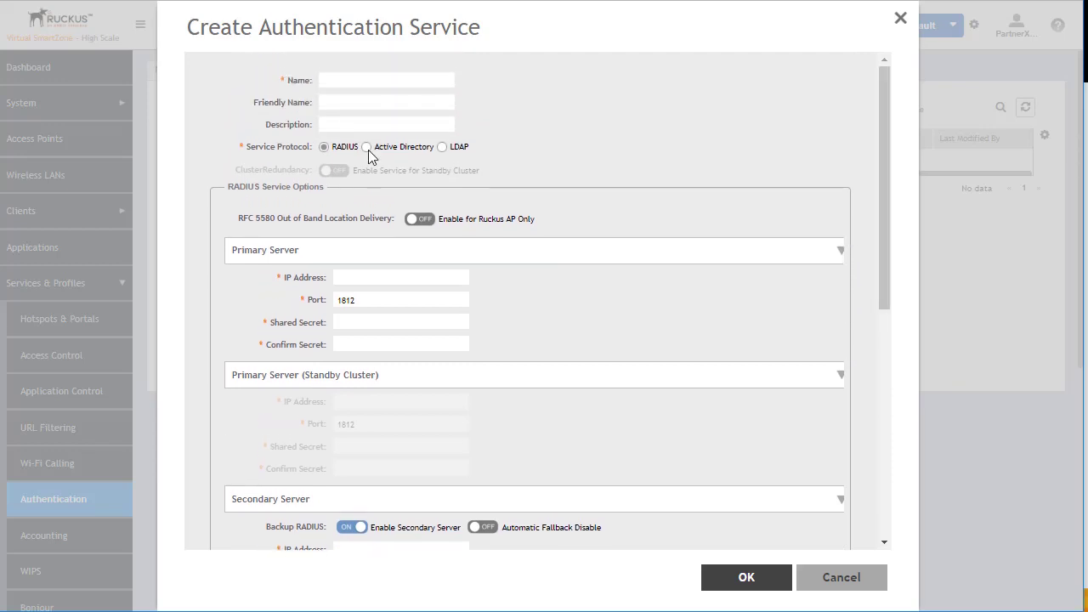
left_click(367, 147)
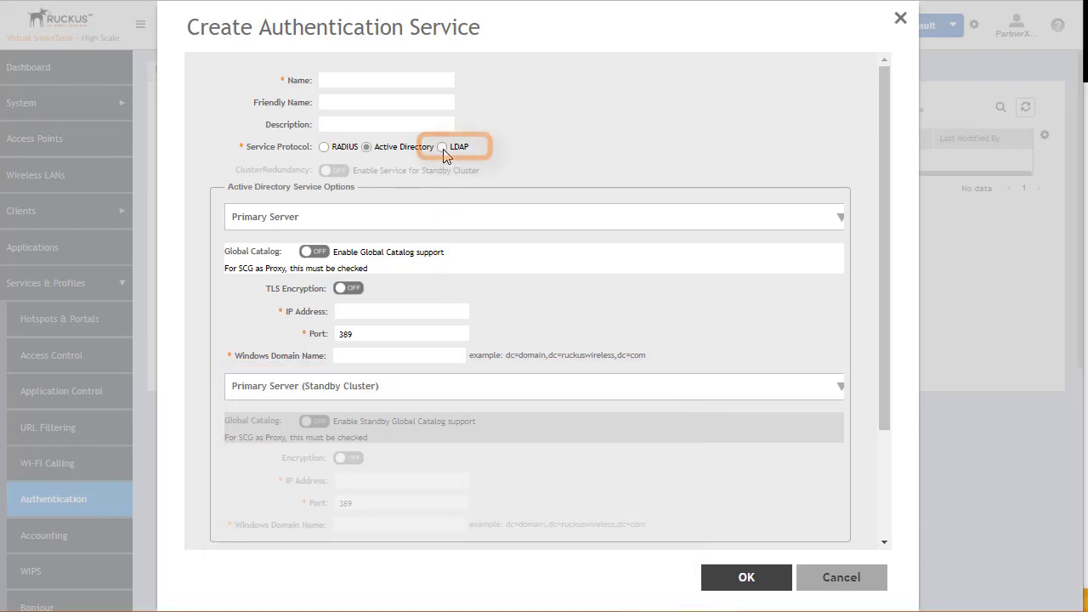
Switch the service protocol to LDAP (port 389, key attribute uid) and reveal User Role Mapping
left_click(442, 148)
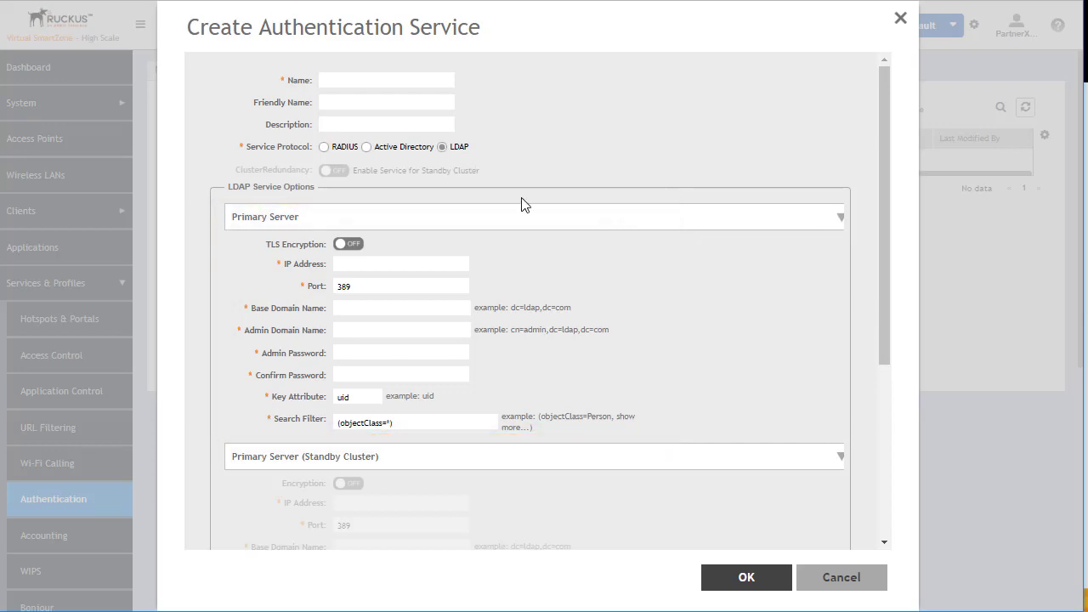
left_click_drag(887, 243, 894, 457)
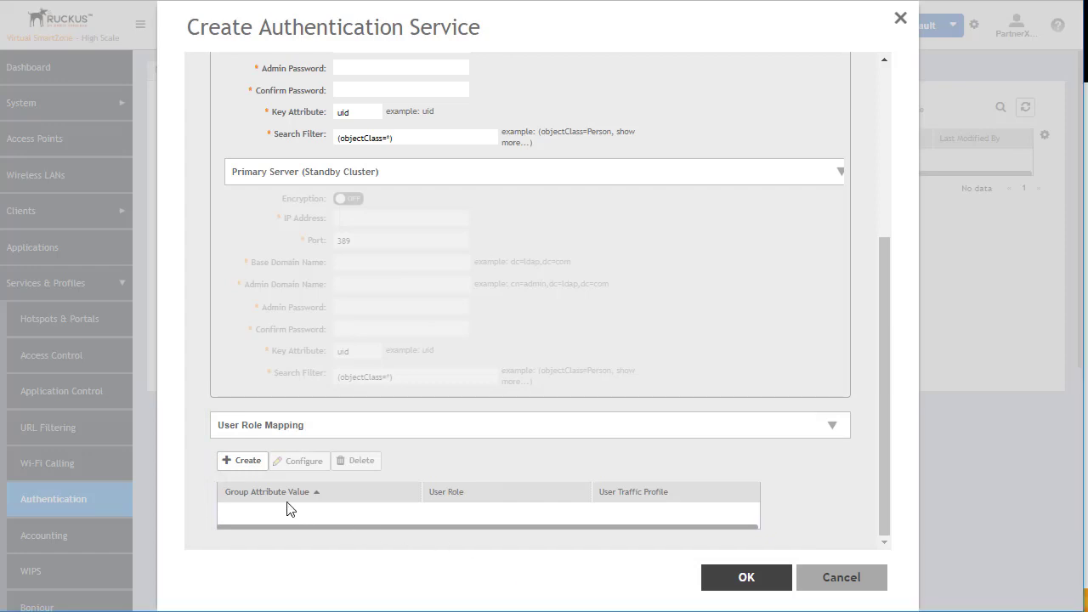
Start a new entry in the User Role Mapping table
left_click(245, 461)
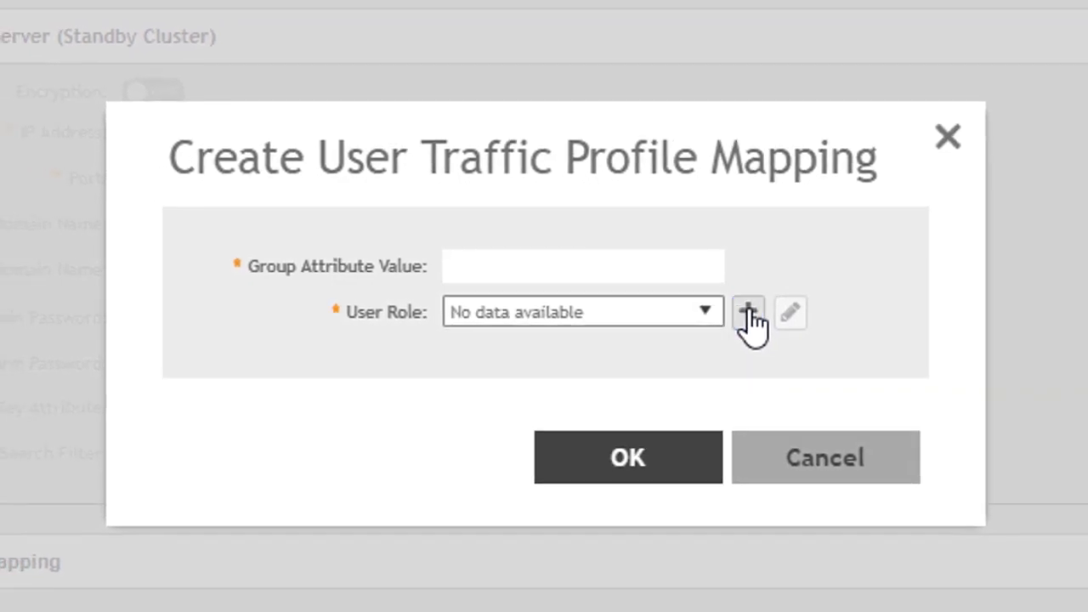
Begin a new user role for the mapping, then a new user traffic profile for that role
left_click(755, 316)
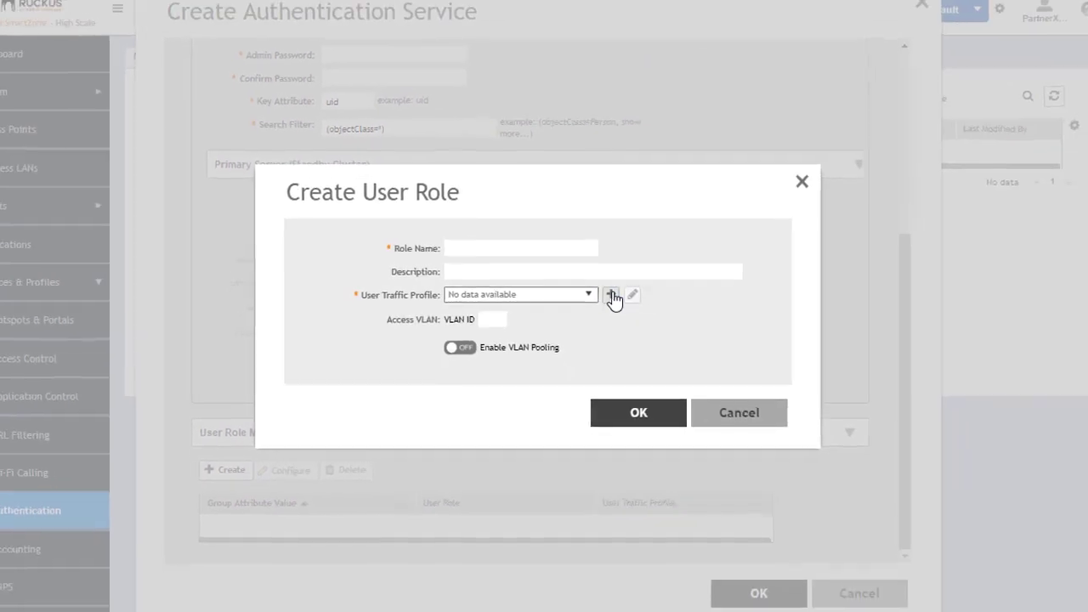
left_click(612, 295)
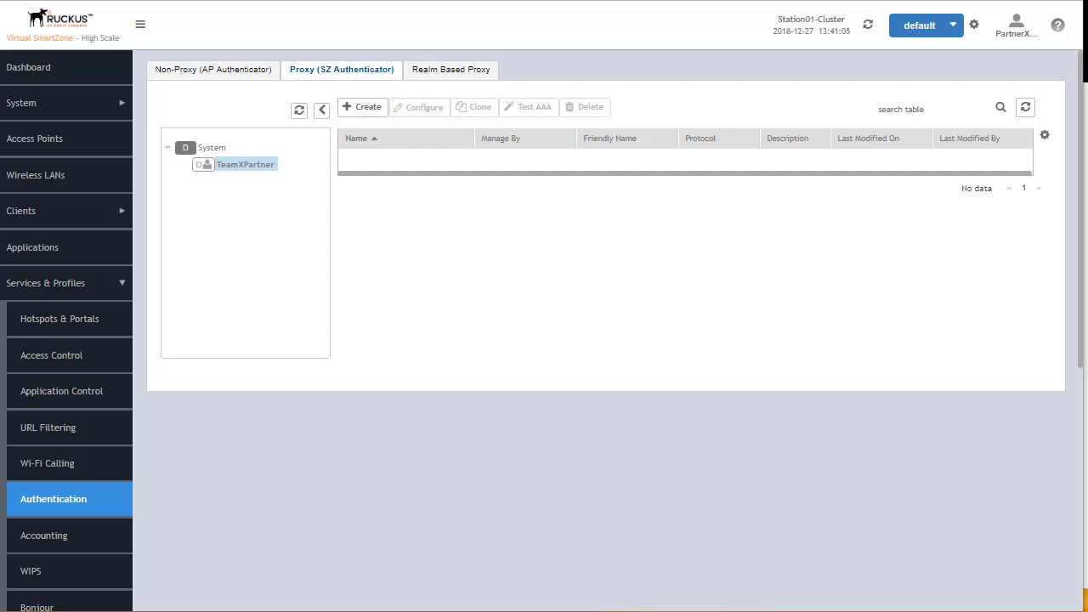
Start a new Realm Based Proxy authentication profile under the TeamXPartner domain
left_click(474, 80)
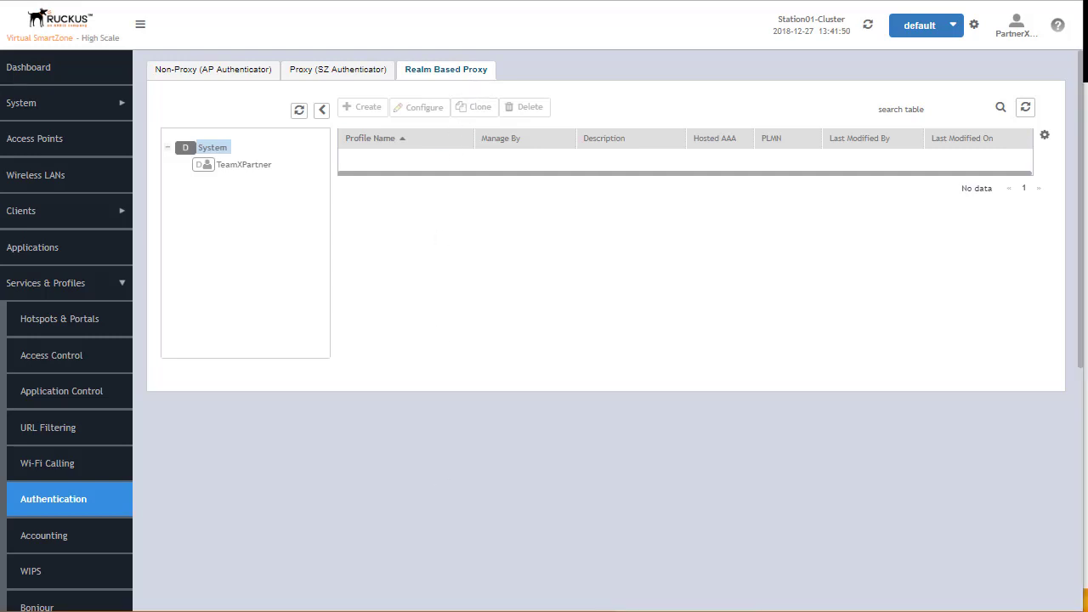
left_click(231, 172)
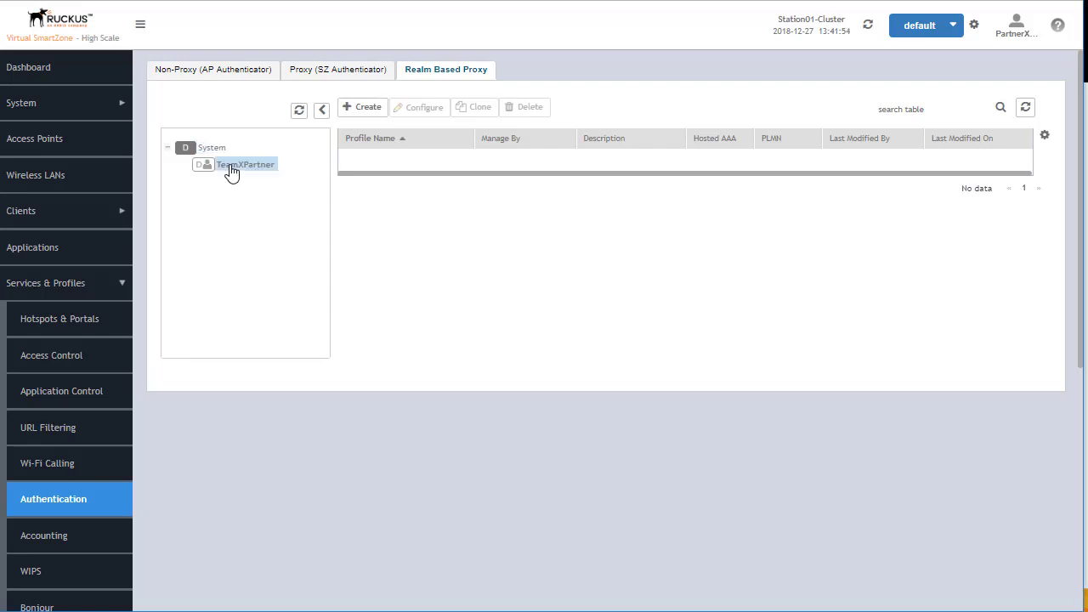
left_click(364, 111)
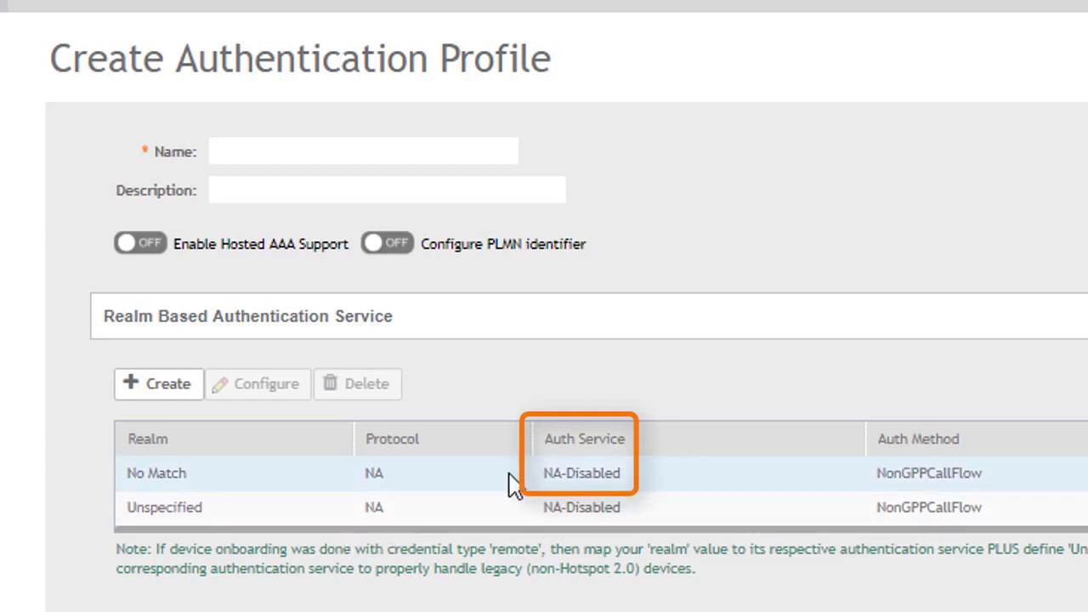
Assign the No Match realm the [RADIUS] TeamXPartner service using Non-3GPP Call Flow
left_click(266, 473)
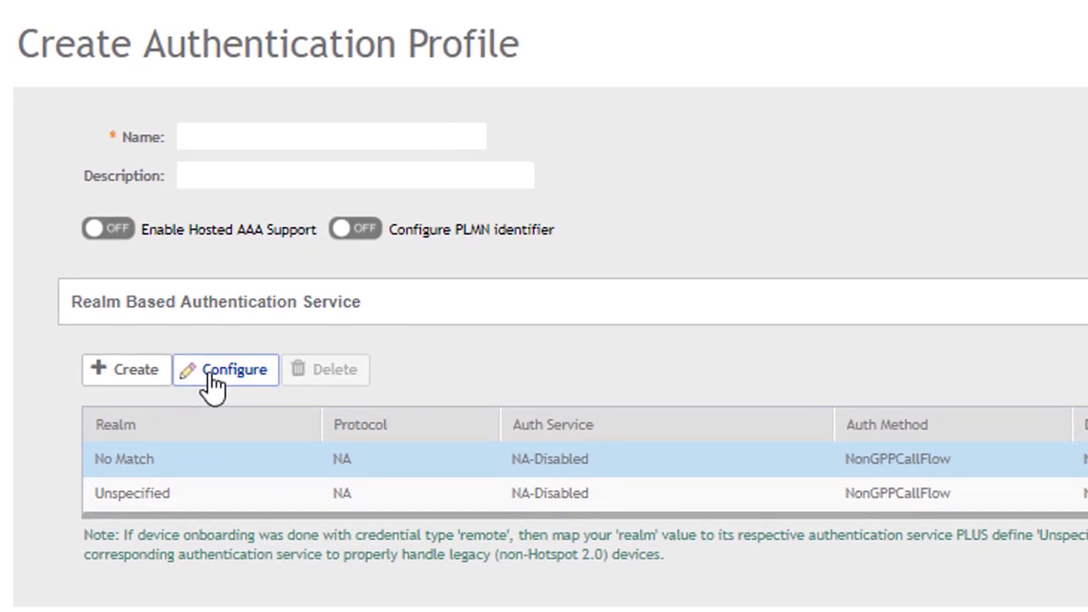
left_click(185, 371)
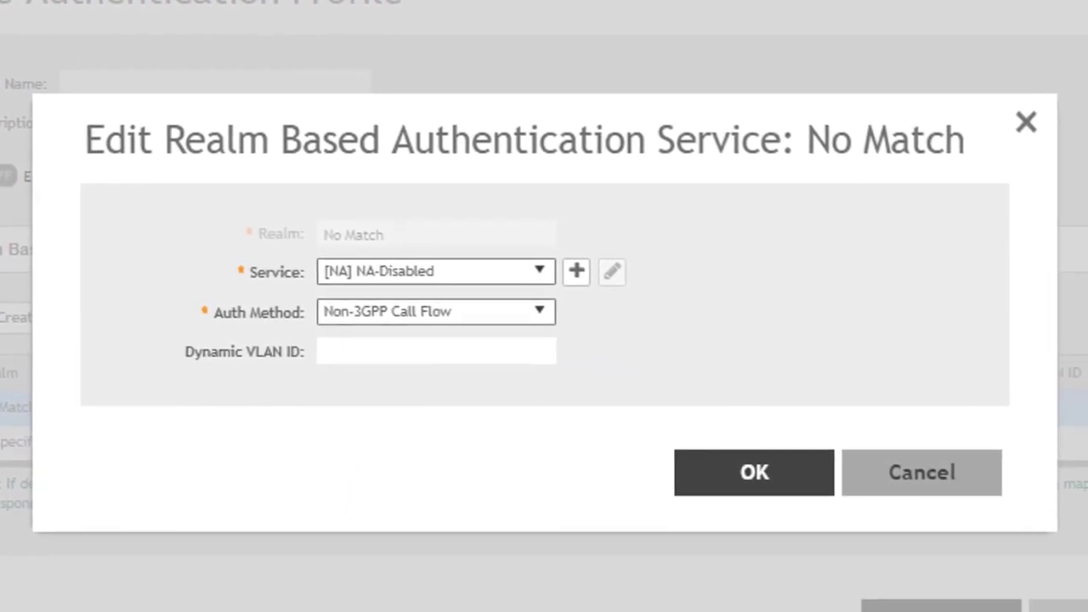
left_click(531, 268)
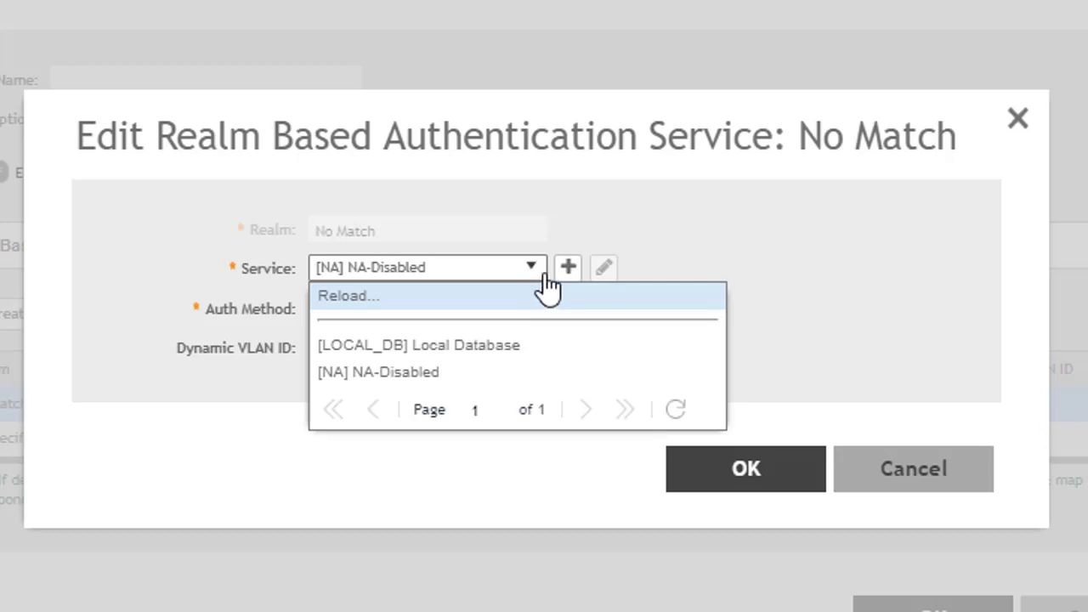
left_click(568, 269)
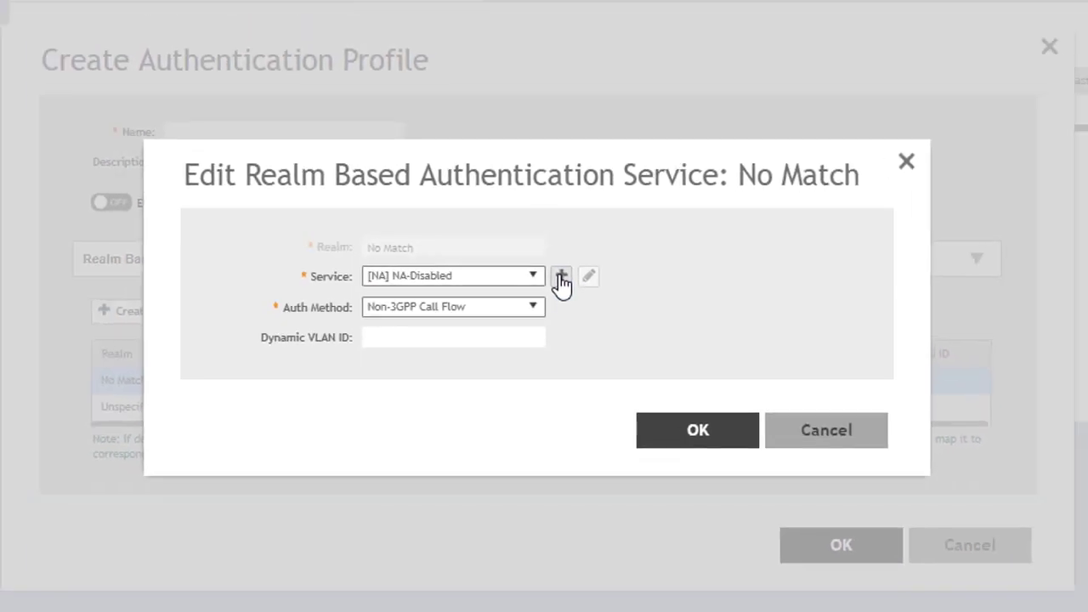
left_click(561, 279)
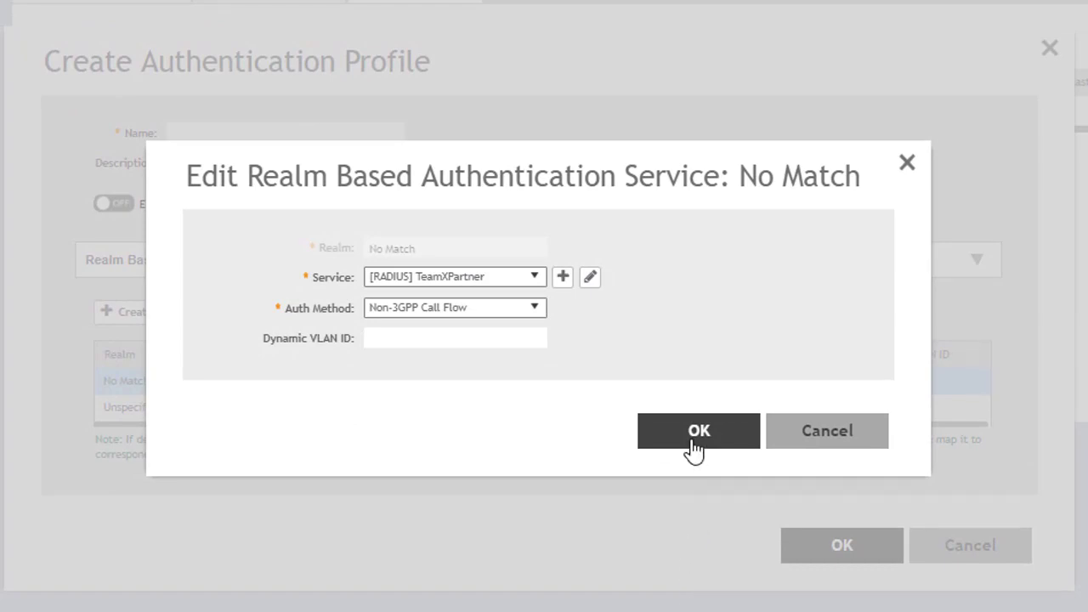
left_click(694, 441)
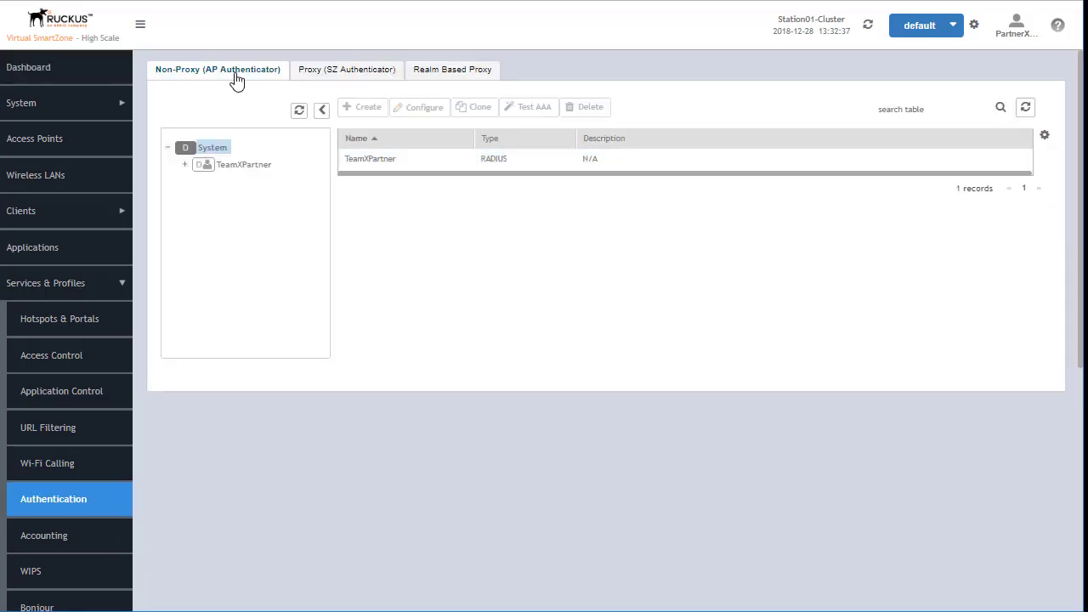
Review the authentication service lists and the TeamXPartner RADIUS server details
left_click(336, 71)
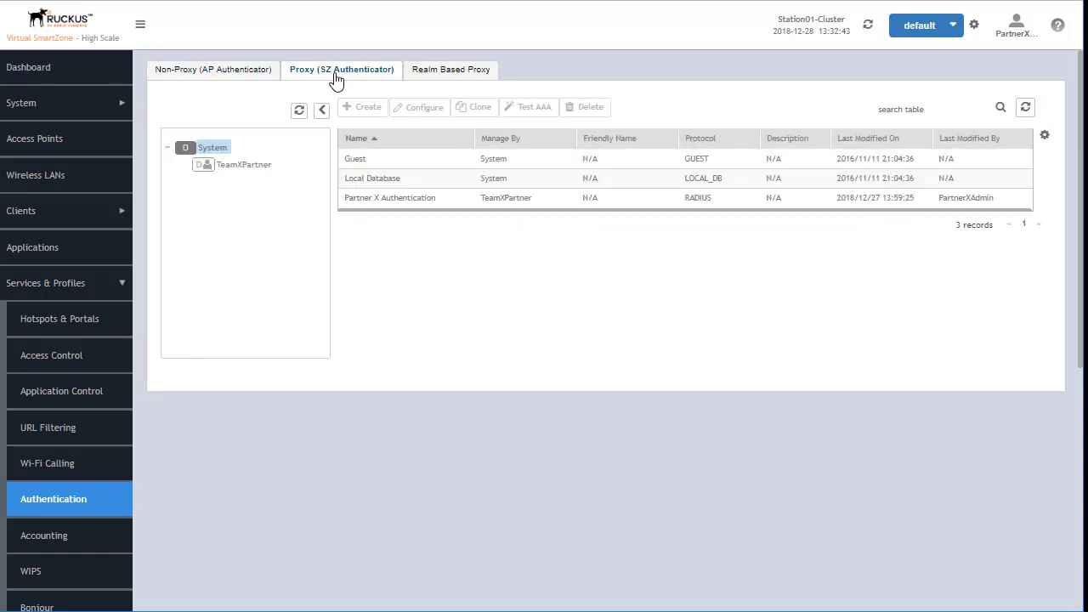
left_click(202, 74)
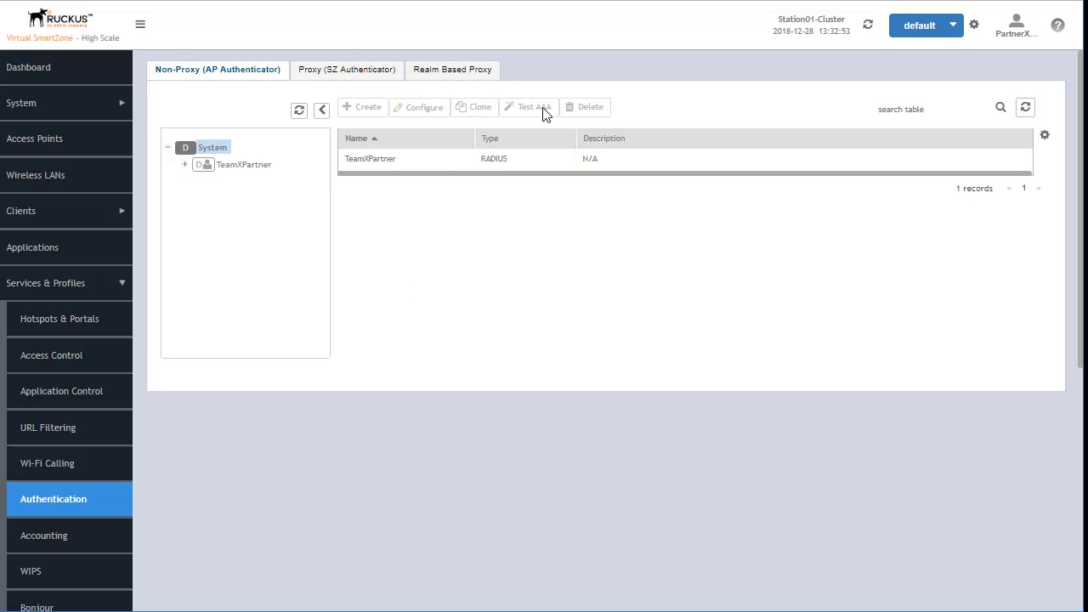
left_click(390, 165)
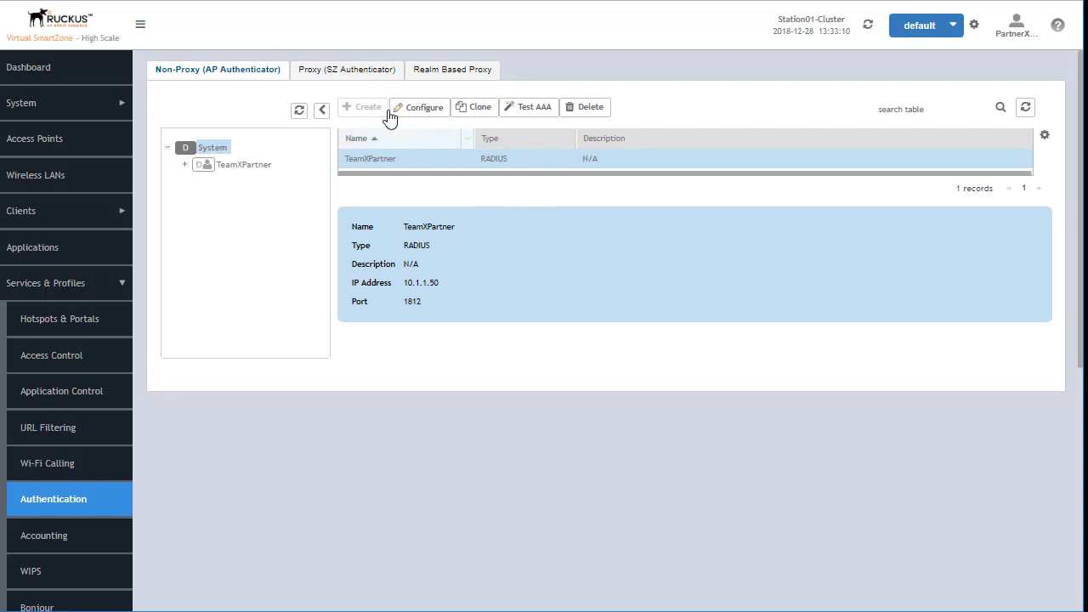
Start a Test AAA run for the Partner X Authentication proxy service
left_click(335, 75)
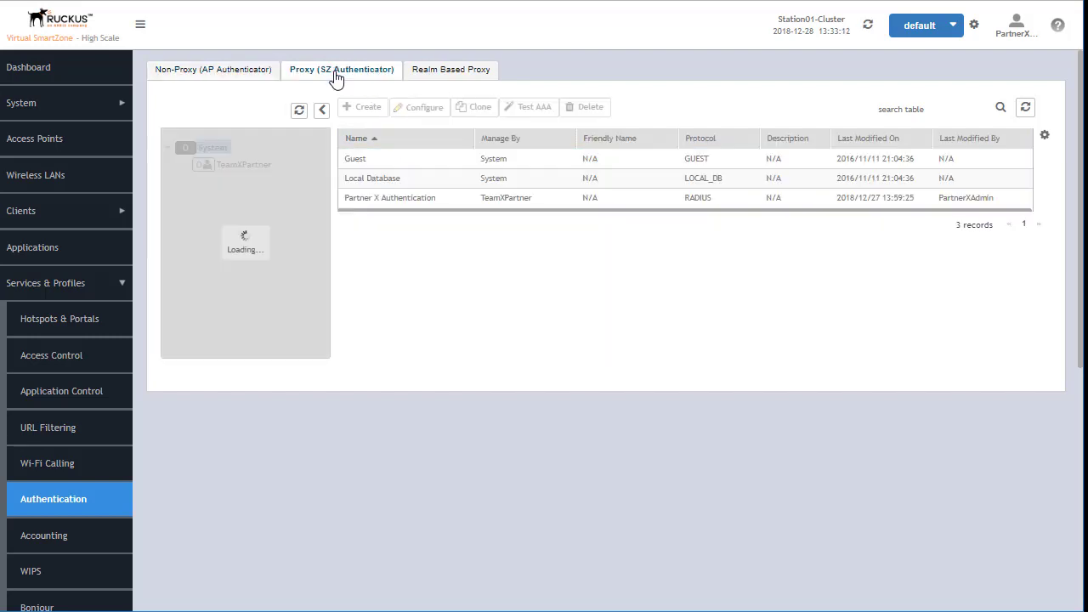
left_click(406, 202)
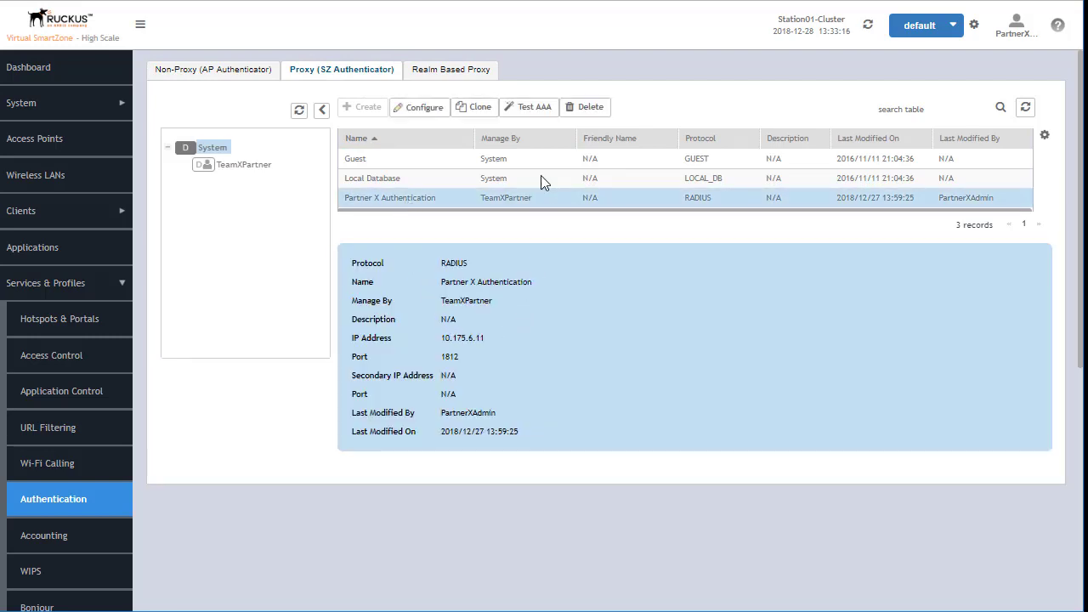
left_click(530, 108)
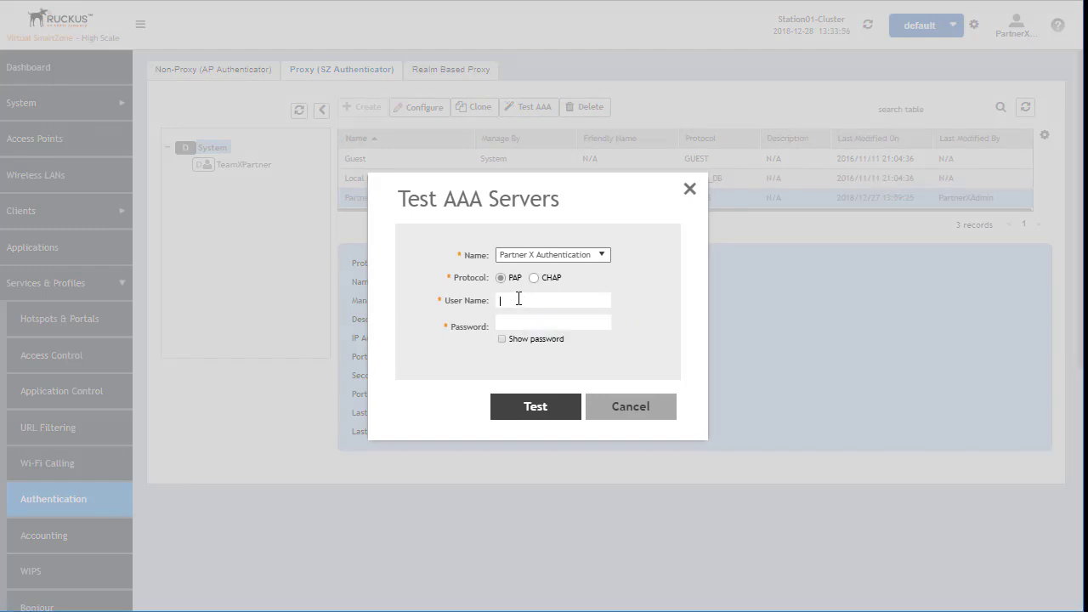
Test the Partner X Authentication server with the test user's saved name and password
left_click(519, 299)
left_click(525, 326)
type("•••••••")
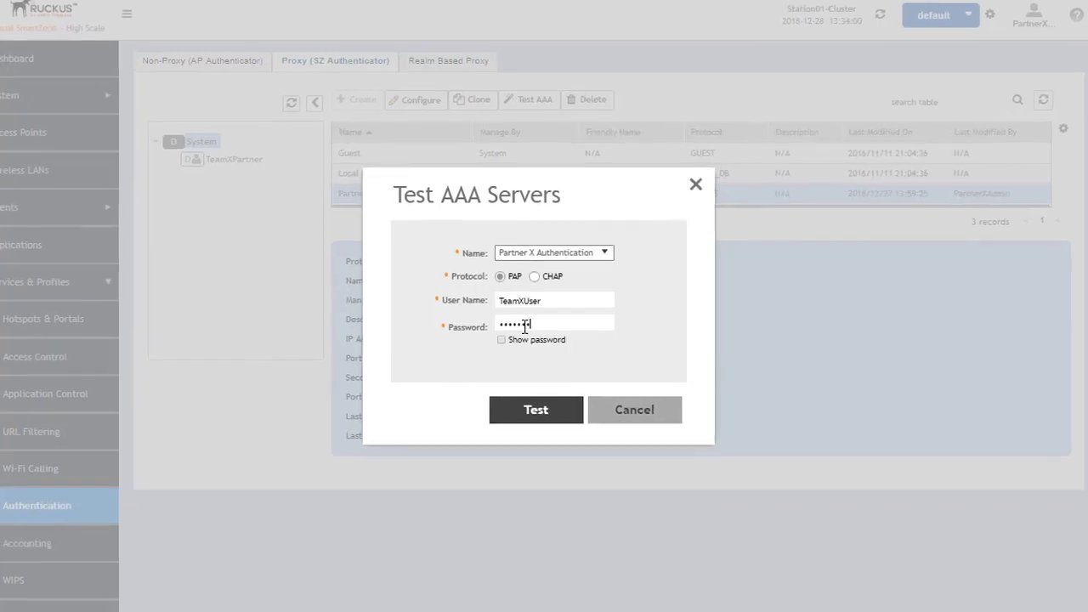
type("•")
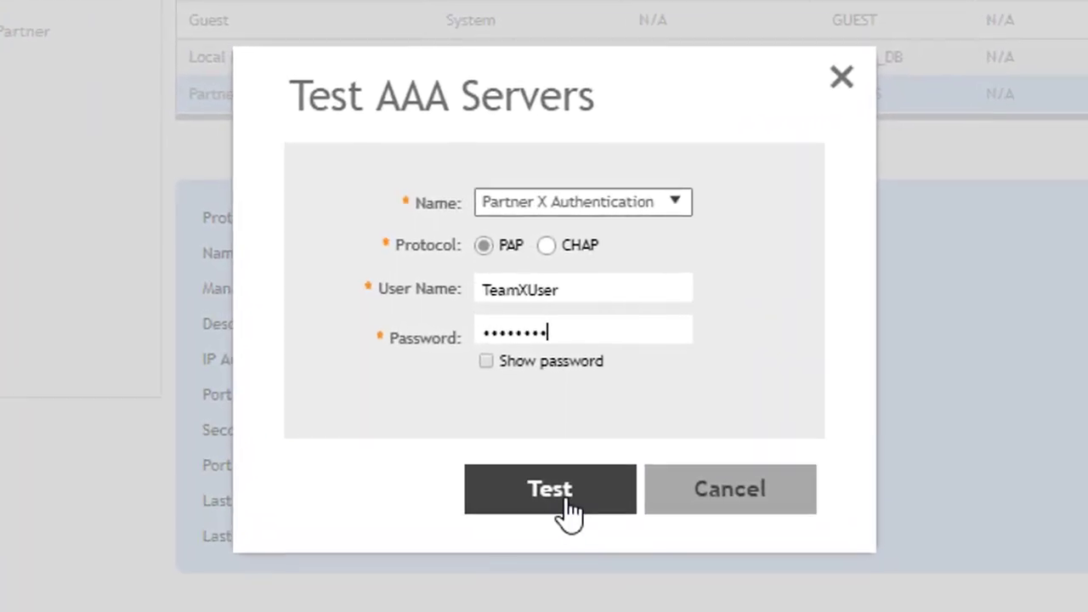
left_click(566, 502)
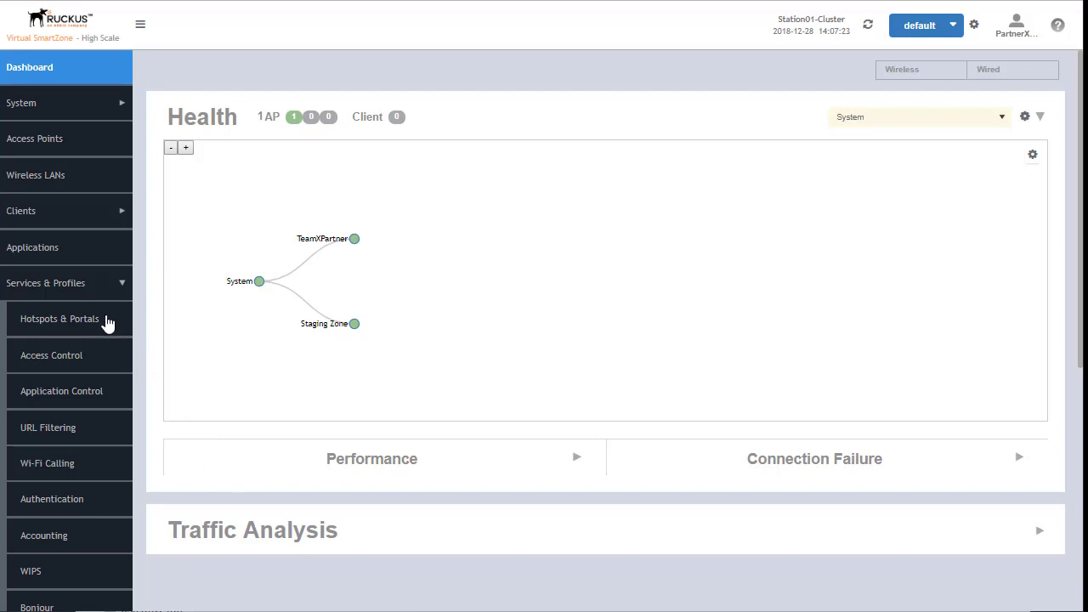
Open the TeamXStandard2 network's configuration from the Wireless LANs list
left_click(40, 181)
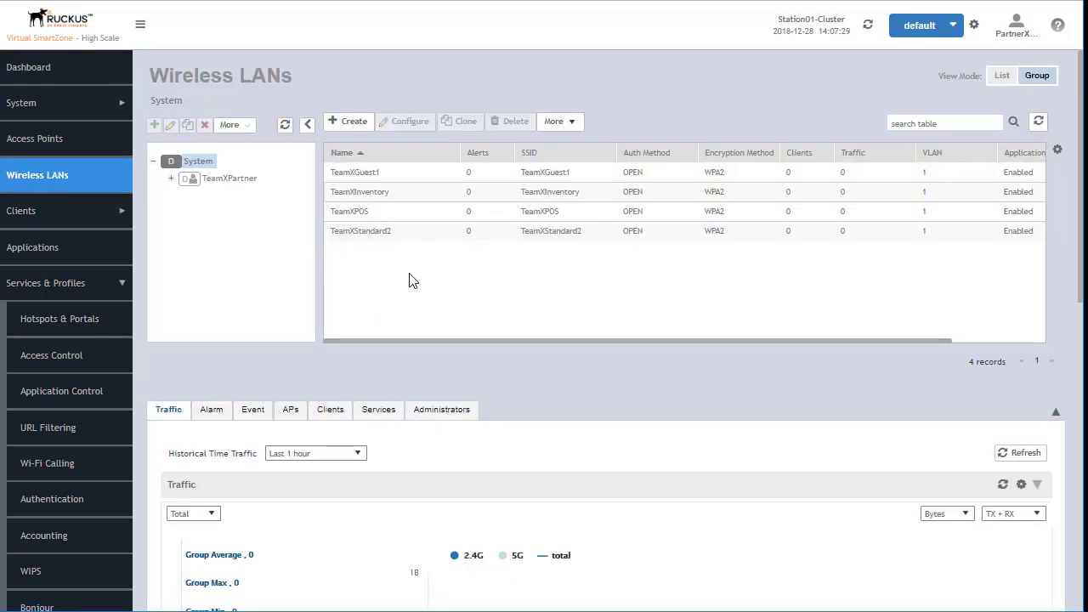
left_click(378, 238)
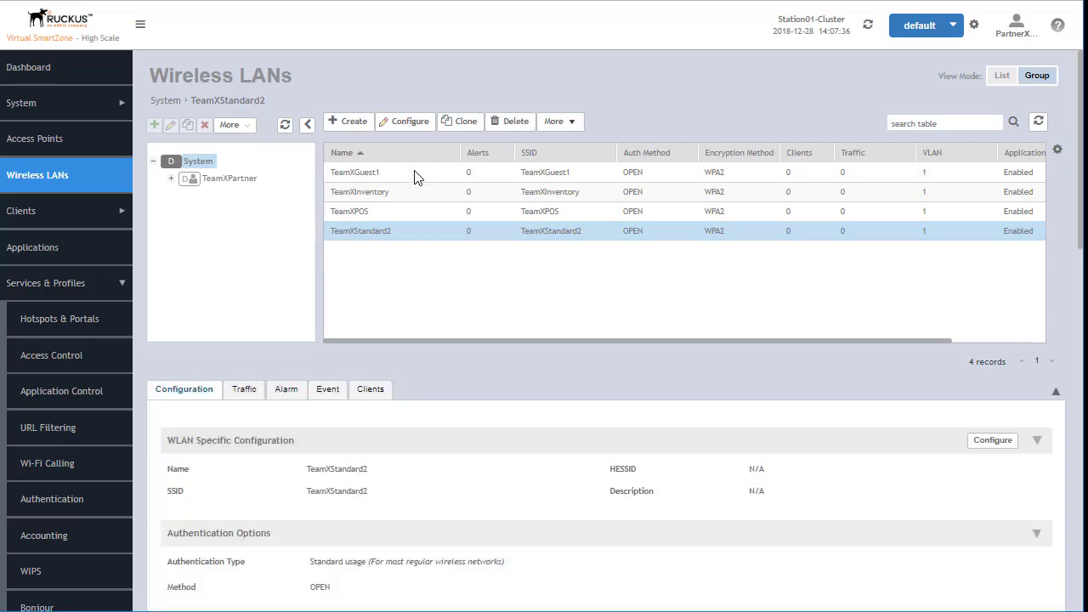
left_click(408, 121)
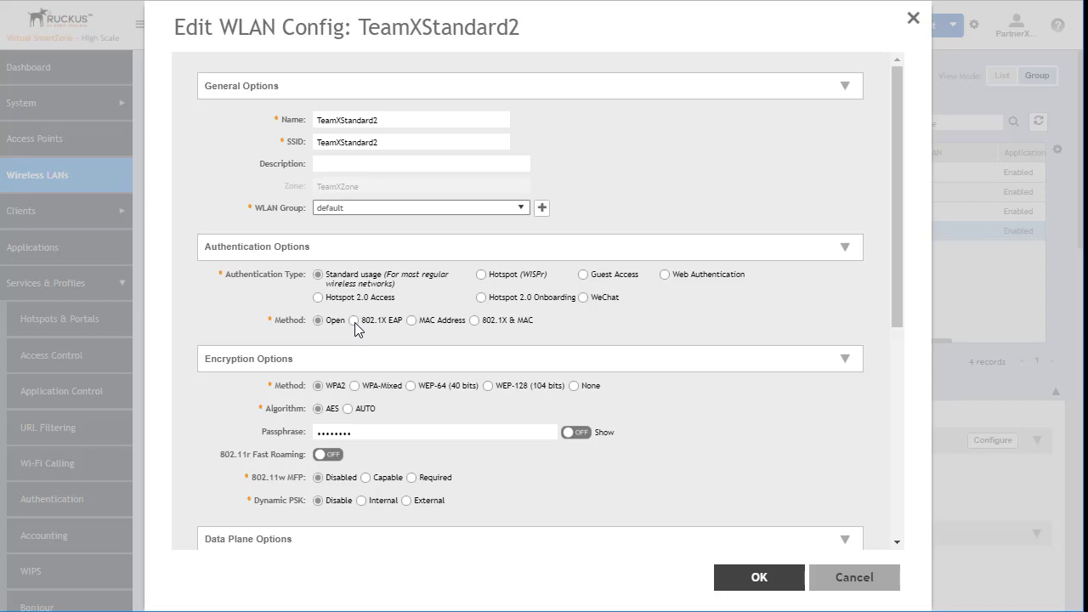
Change TeamXStandard2's authentication method from Open to 802.1X EAP and view available servers
left_click(354, 322)
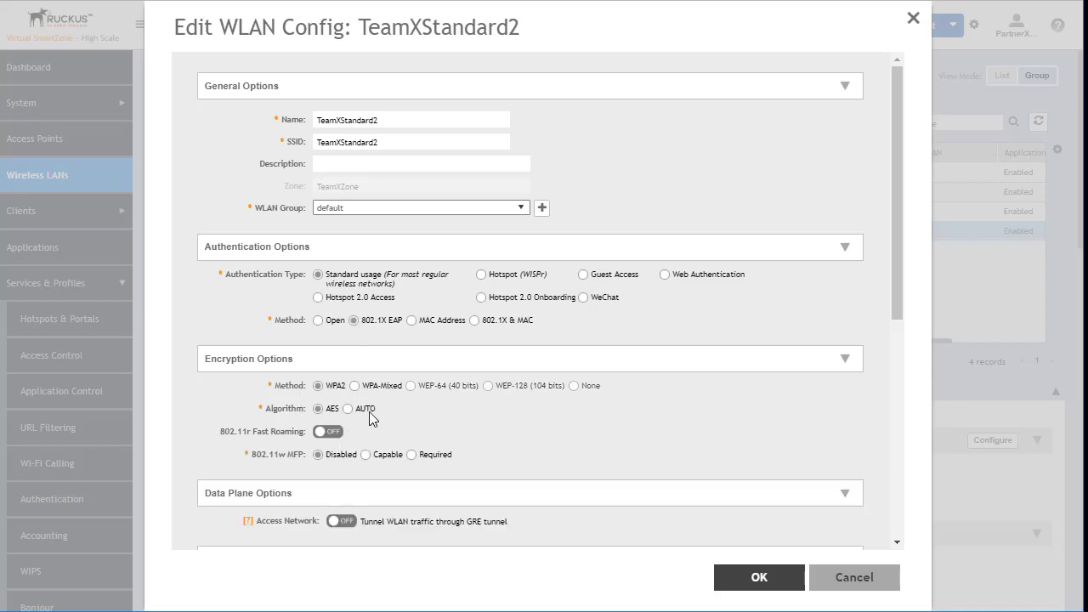
scroll(370, 416, "down", 3)
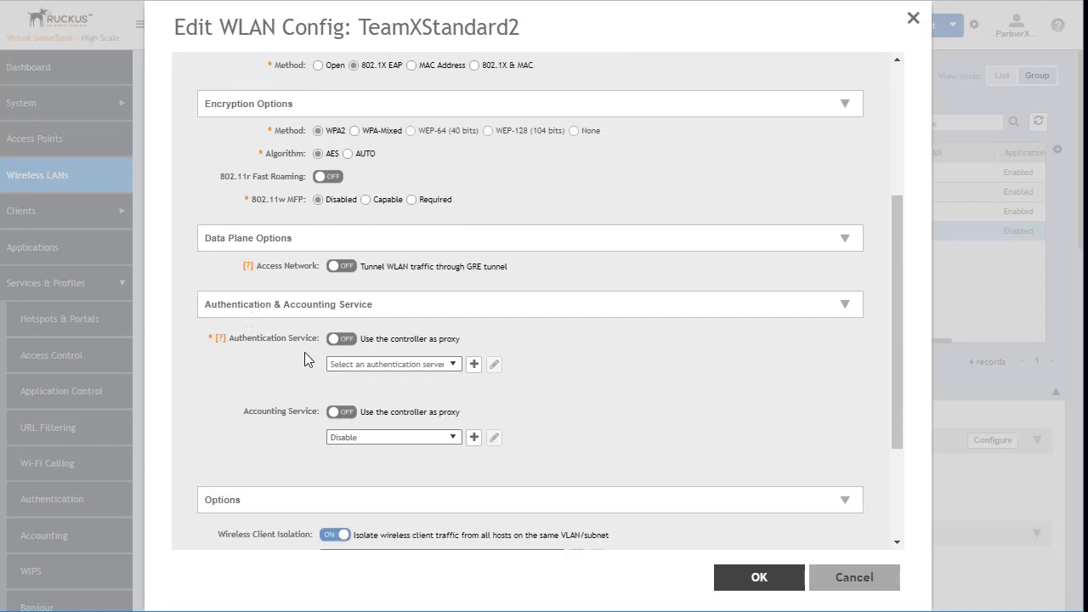
left_click(453, 366)
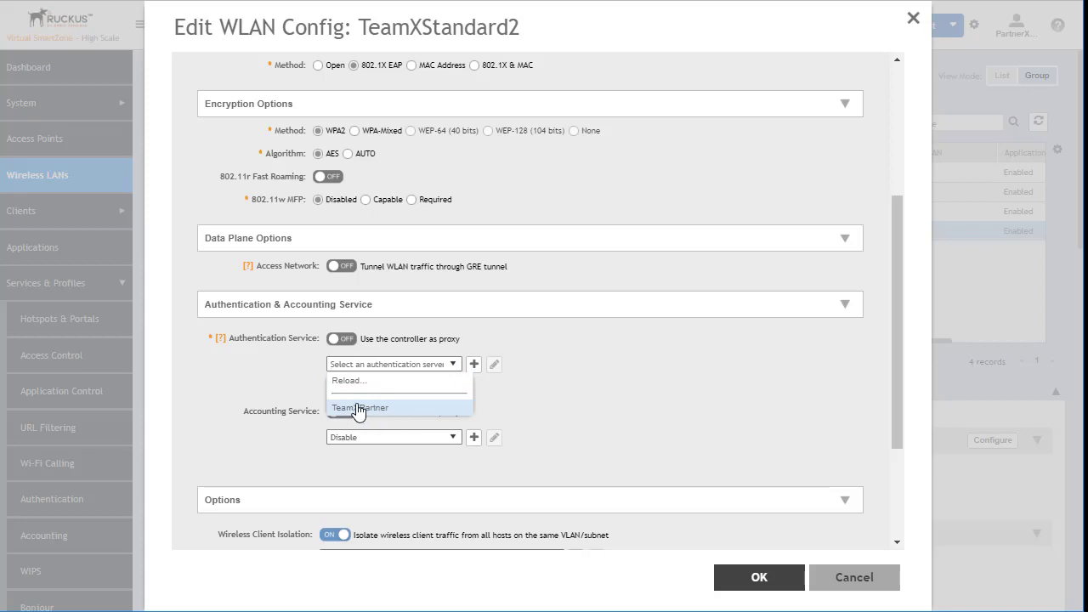
left_click(491, 410)
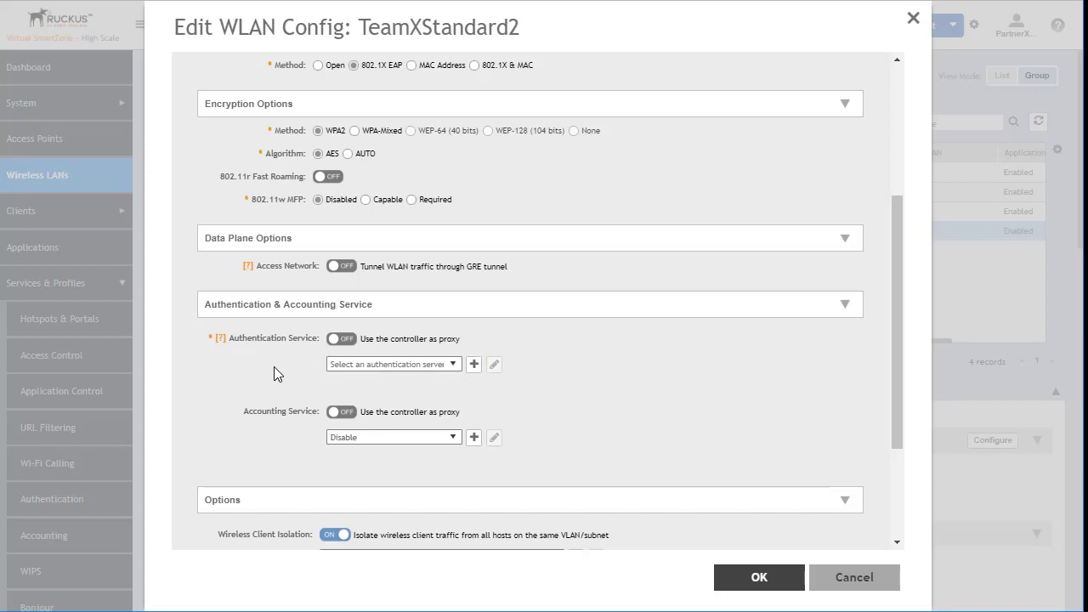
Enable 'Use the controller as proxy' and select the Partner X Authenticxation profile as authentication service
left_click(343, 339)
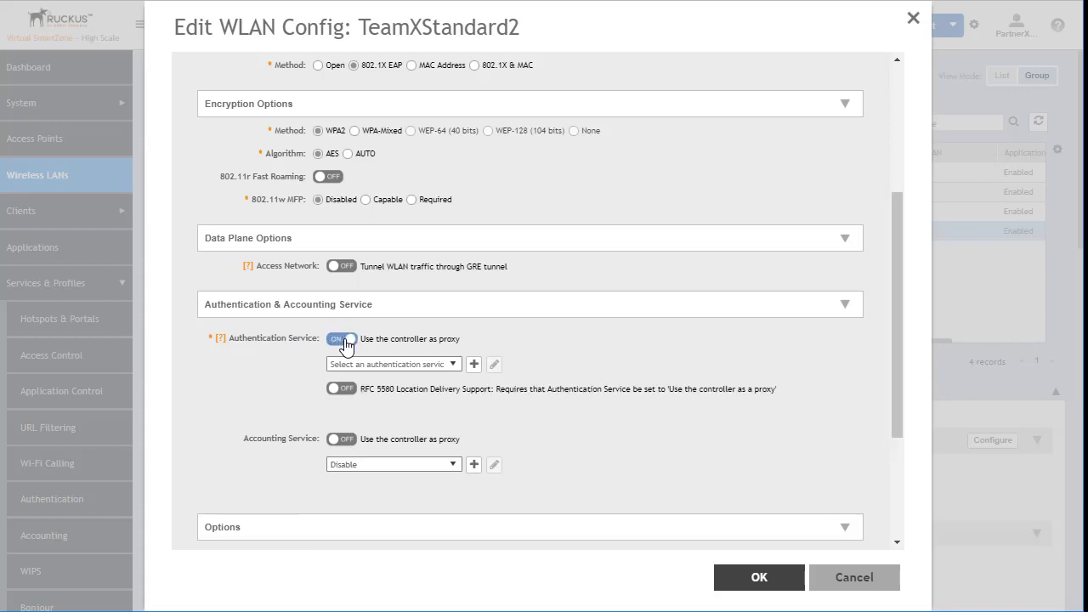
left_click(453, 367)
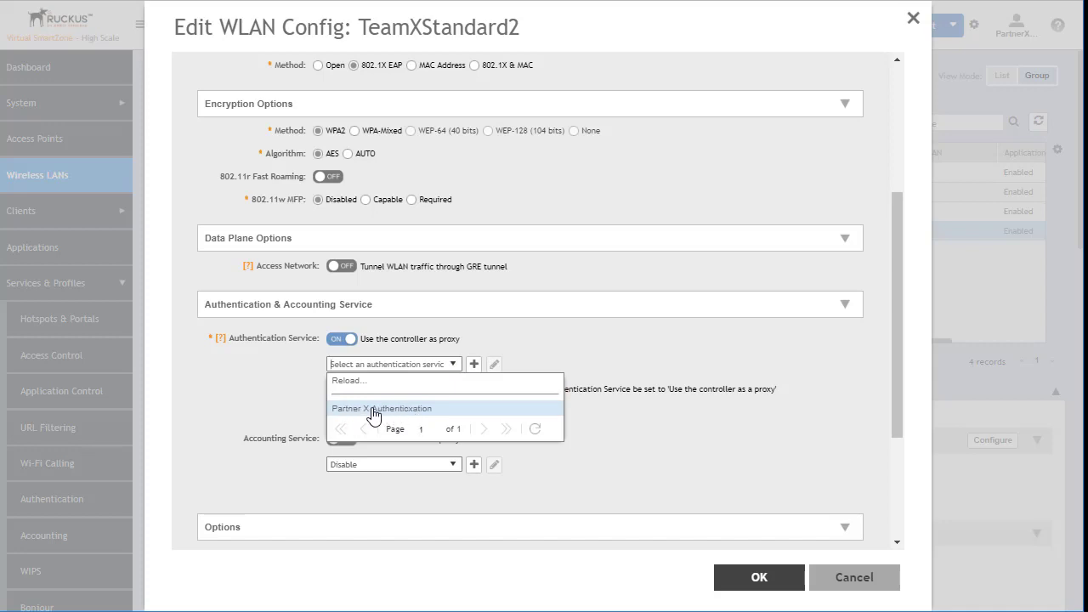
left_click(491, 339)
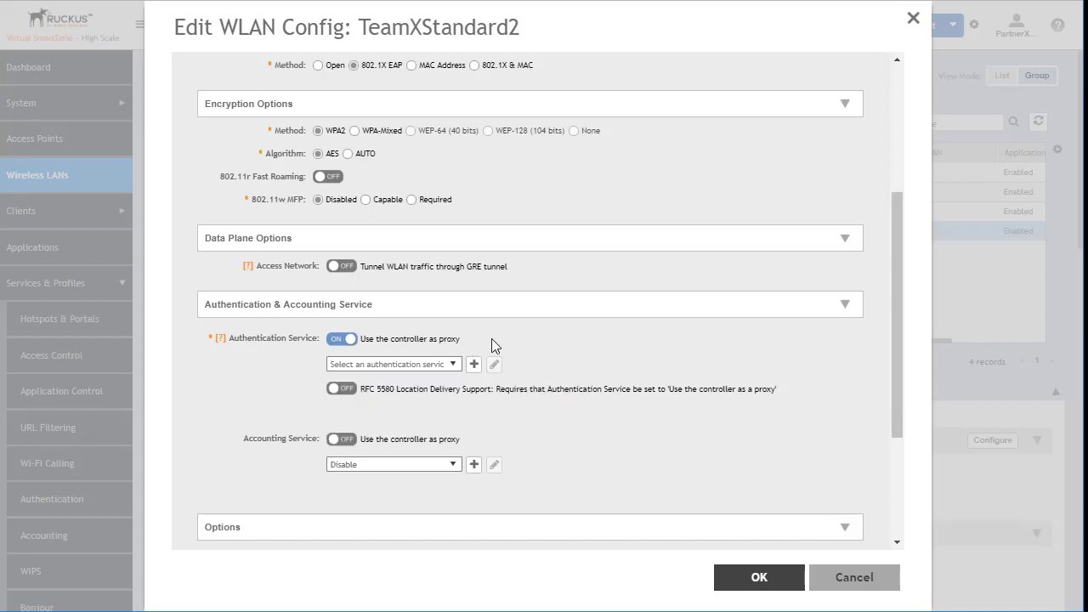
left_click(452, 363)
left_click(400, 408)
Apply the Partner X authentication profile and save the TeamXStandard2 WLAN with 802.1X authentication
left_click(494, 366)
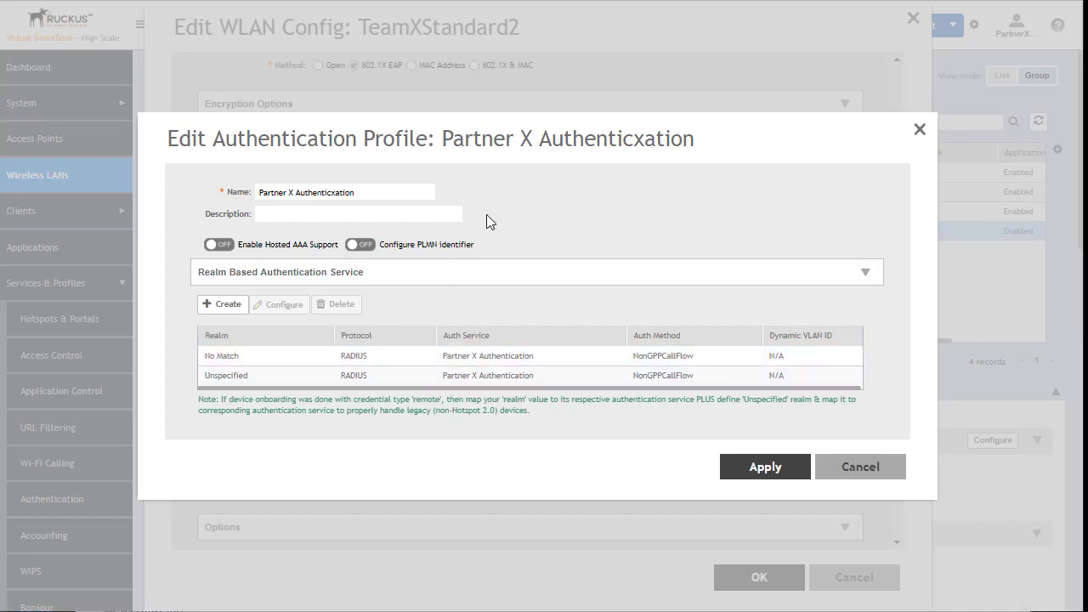
left_click(753, 471)
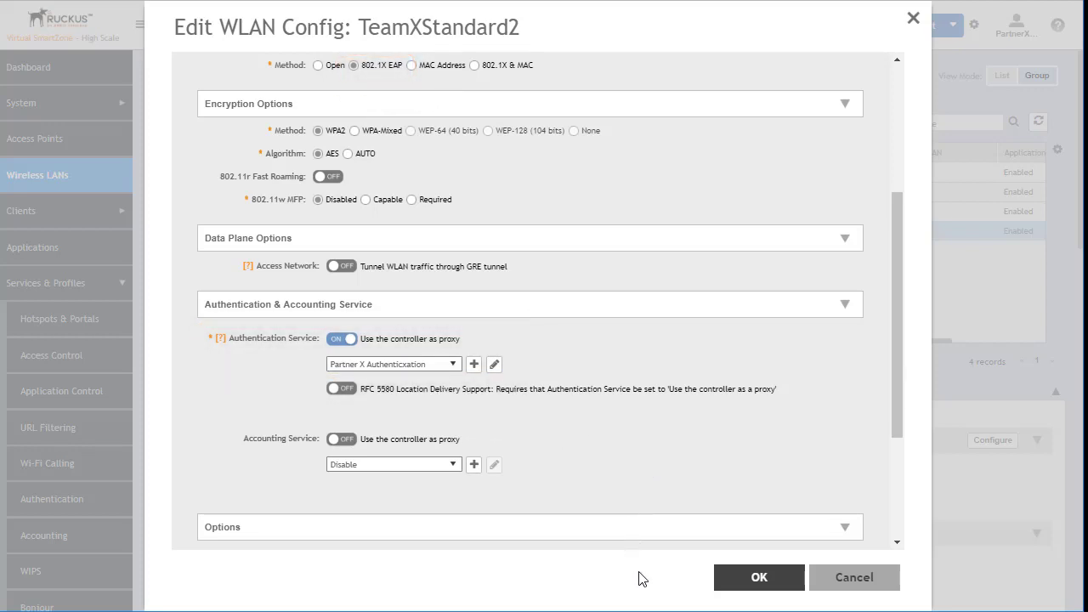
left_click(759, 581)
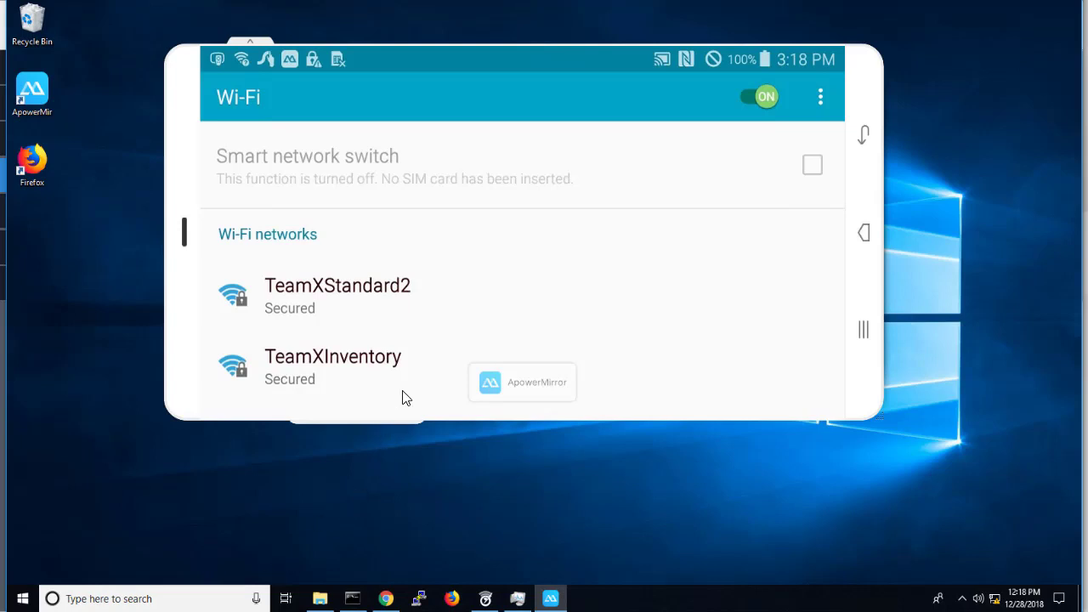
On the phone, join TeamXStandard2 with identity TeamXUser and the user's password, then connect
left_click(409, 308)
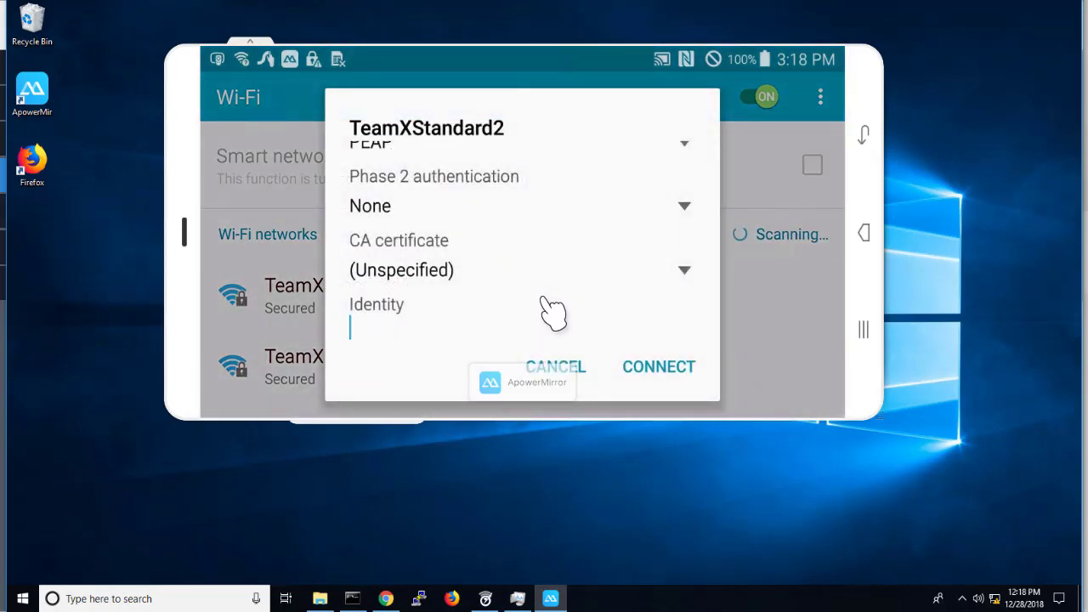
left_click(543, 317)
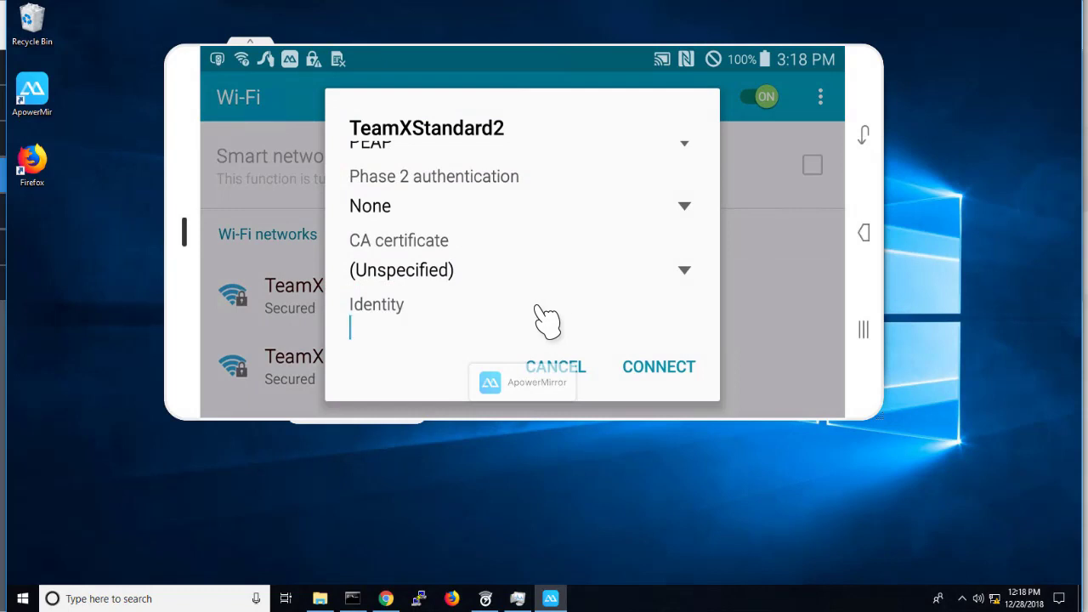
type("TeamXUser")
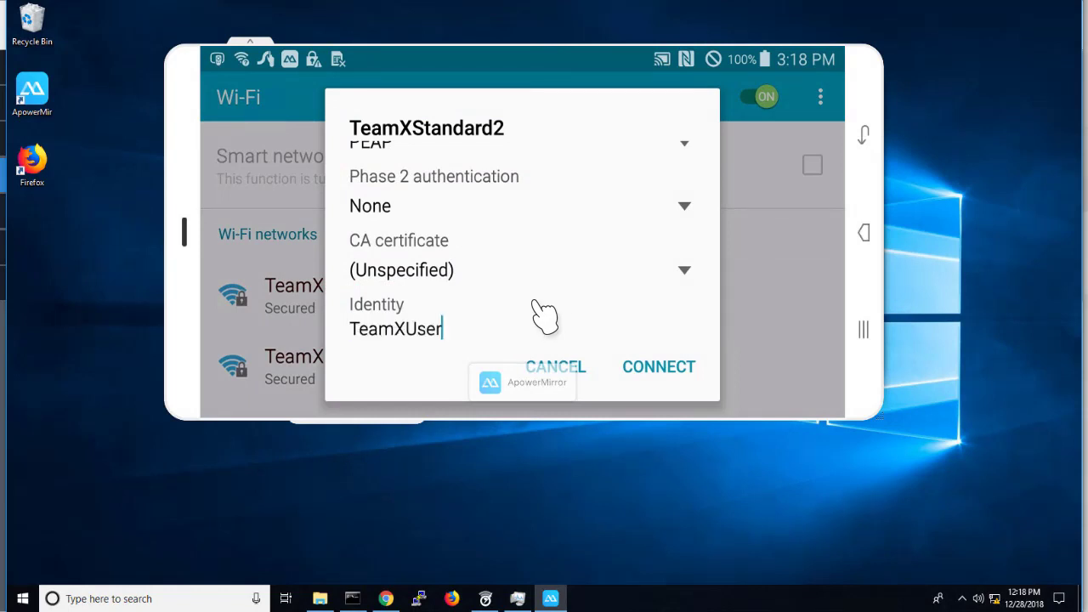
left_click_drag(549, 311, 564, 161)
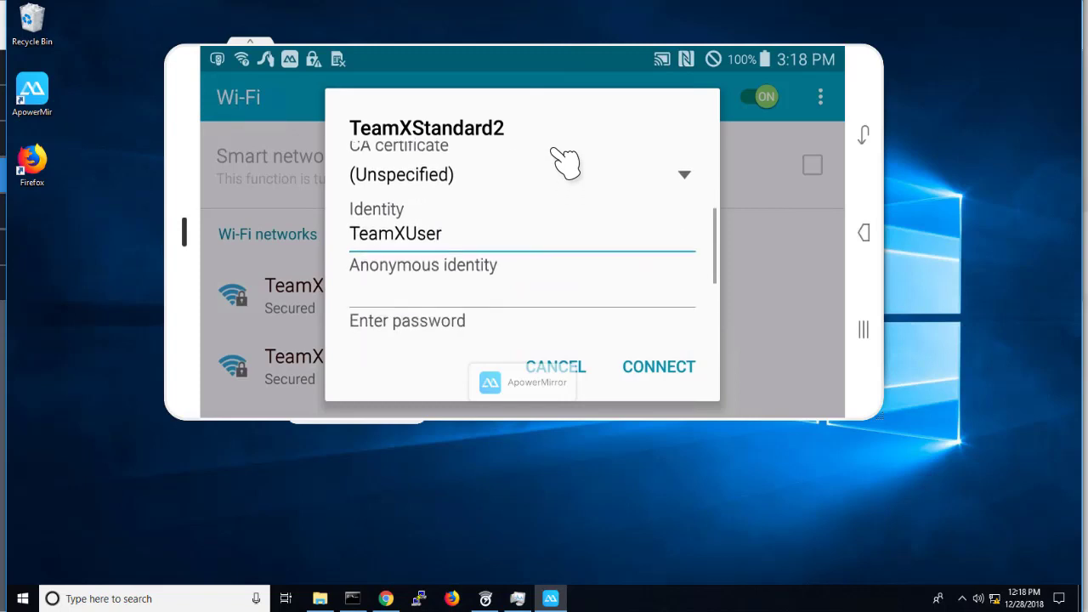
left_click(450, 288)
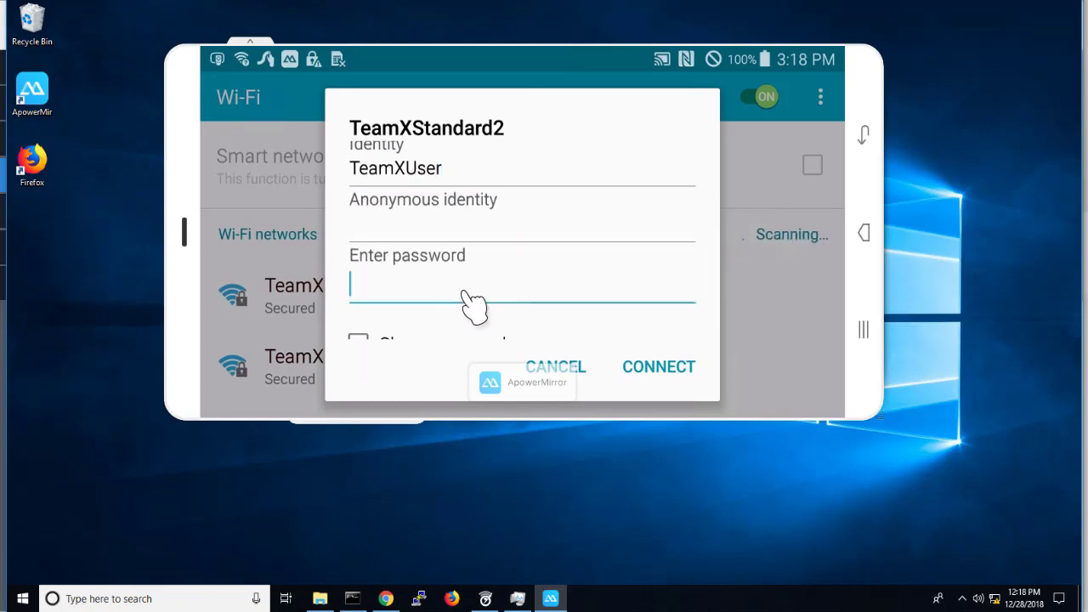
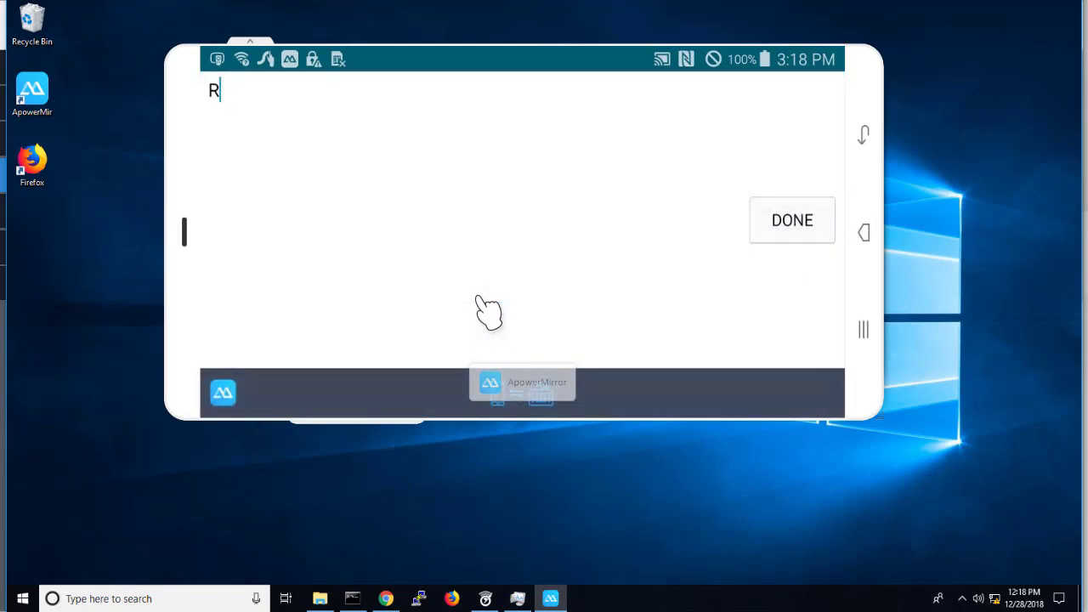
left_click(791, 226)
left_click(659, 367)
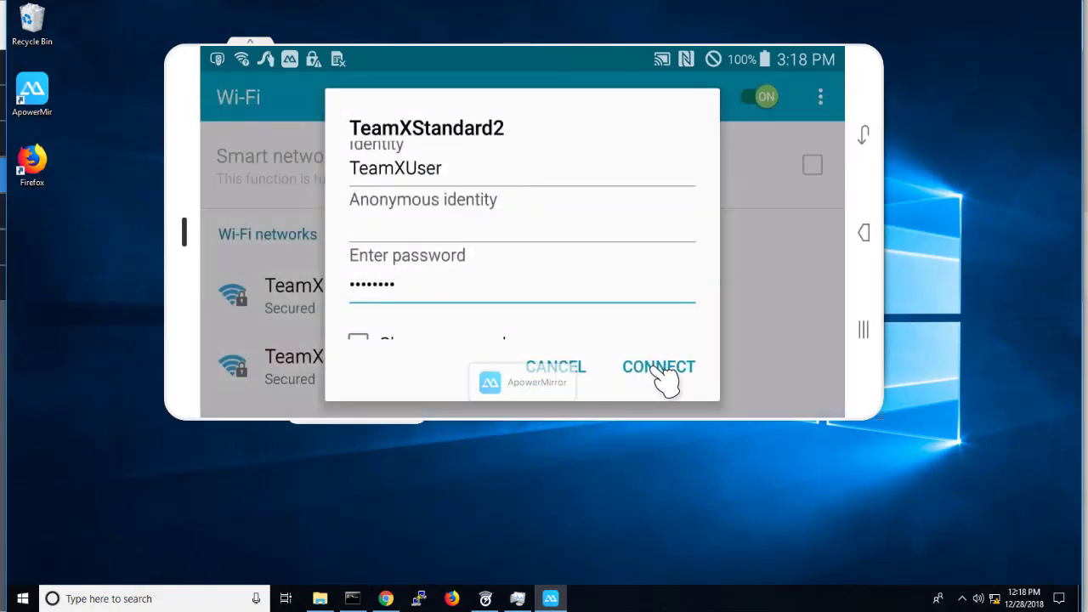